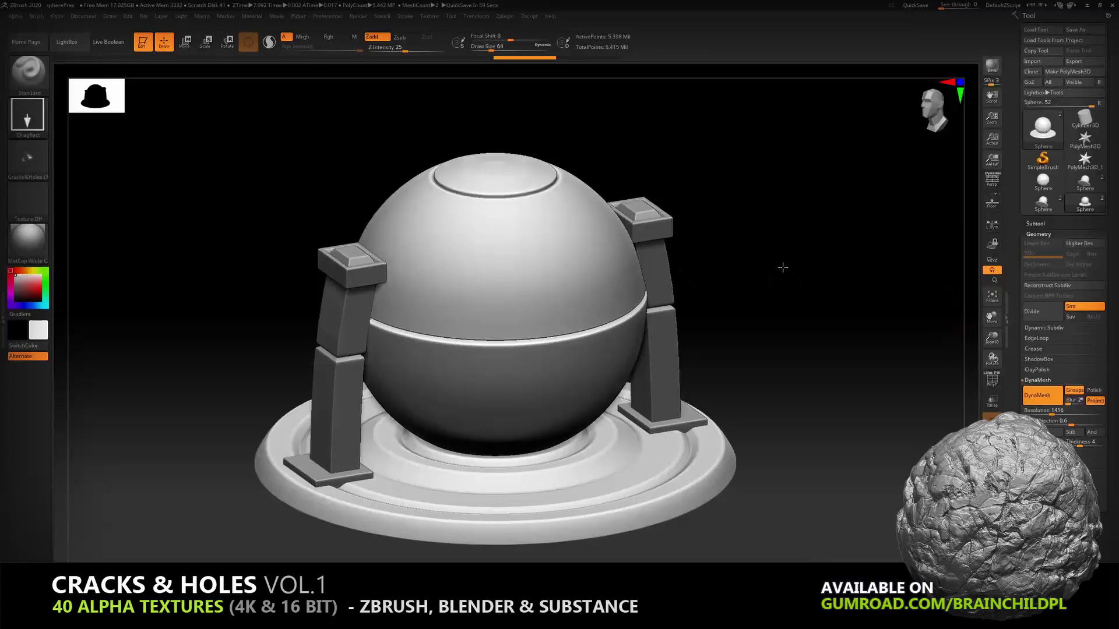
# - Stamp the first cracks into the sphere, orbit to its right side, and hide the round base
pyautogui.moveTo(781, 267)
pyautogui.mouseDown()
pyautogui.moveTo(756, 270)
pyautogui.moveTo(808, 261)
pyautogui.moveTo(612, 313)
pyautogui.moveTo(789, 322)
pyautogui.moveTo(767, 241)
pyautogui.moveTo(777, 274)
pyautogui.mouseUp()
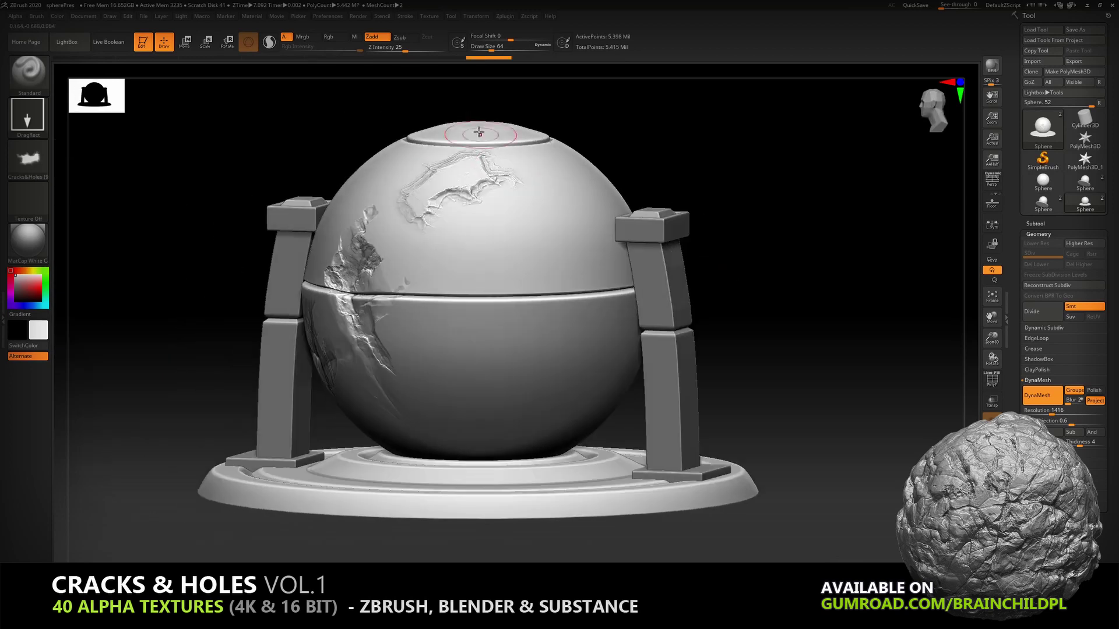
pyautogui.moveTo(705, 170)
pyautogui.mouseDown()
pyautogui.moveTo(770, 193)
pyautogui.moveTo(781, 220)
pyautogui.moveTo(729, 210)
pyautogui.mouseUp()
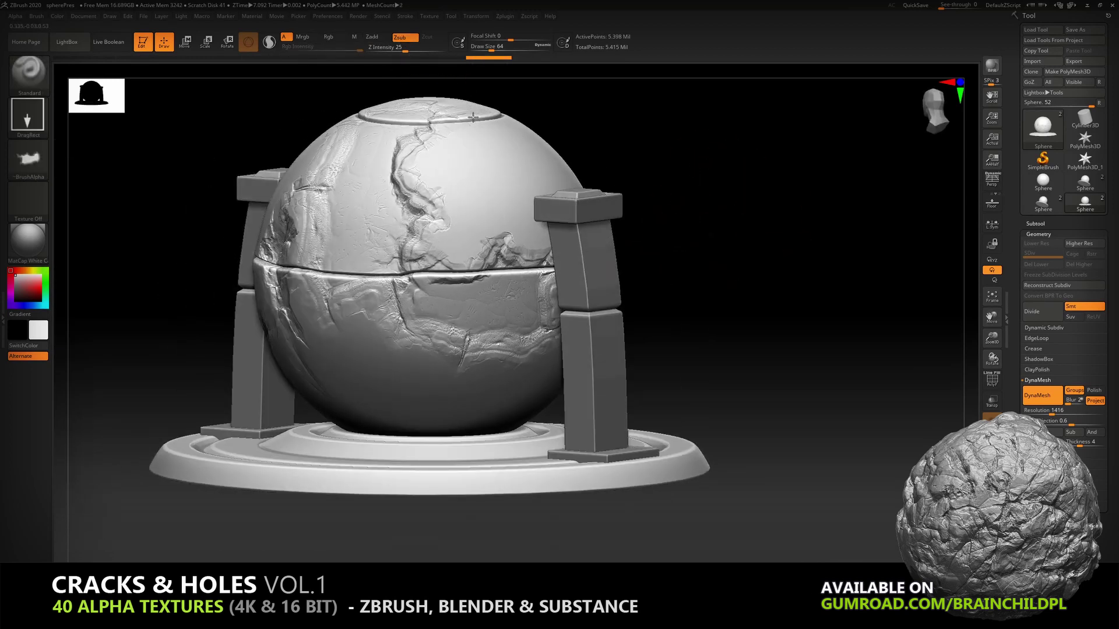
pyautogui.moveTo(612, 233)
pyautogui.mouseDown()
pyautogui.moveTo(652, 243)
pyautogui.moveTo(726, 229)
pyautogui.moveTo(641, 268)
pyautogui.moveTo(577, 277)
pyautogui.moveTo(829, 249)
pyautogui.moveTo(699, 260)
pyautogui.moveTo(198, 352)
pyautogui.mouseUp()
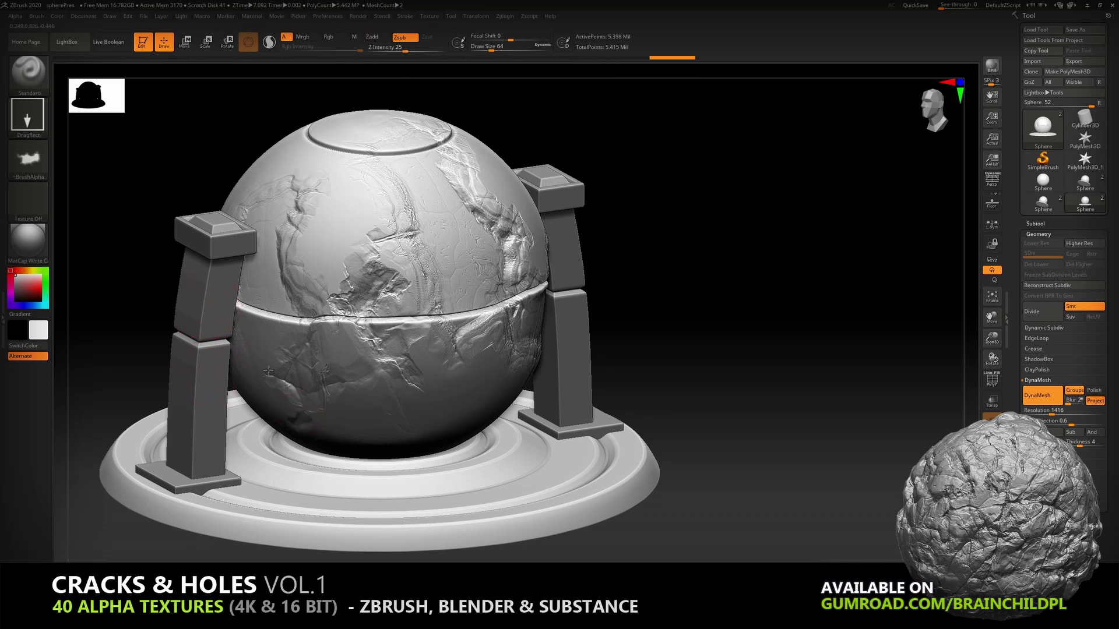
pyautogui.keyDown('ctrl'); pyautogui.keyDown('alt'); pyautogui.keyDown('shift'); pyautogui.click(274, 496); pyautogui.keyUp('shift'); pyautogui.keyUp('alt'); pyautogui.keyUp('ctrl')
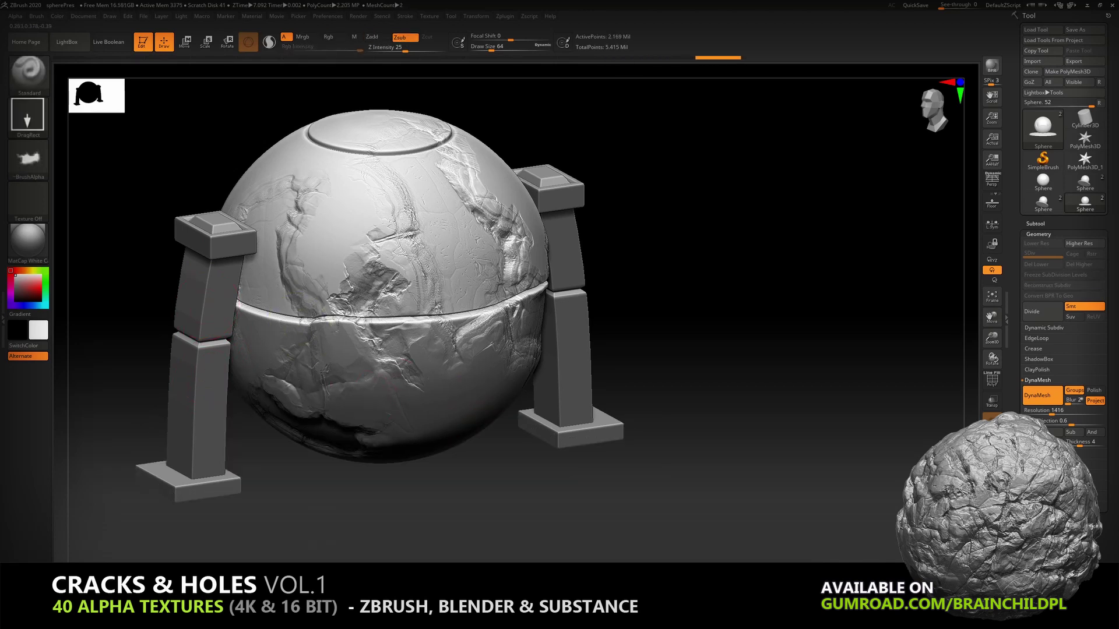
# - Carve cracks into the sphere's lower part, including a thin horizontal crack across its lower half
pyautogui.moveTo(402, 419); pyautogui.dragTo(410, 431)
pyautogui.click(28, 158)
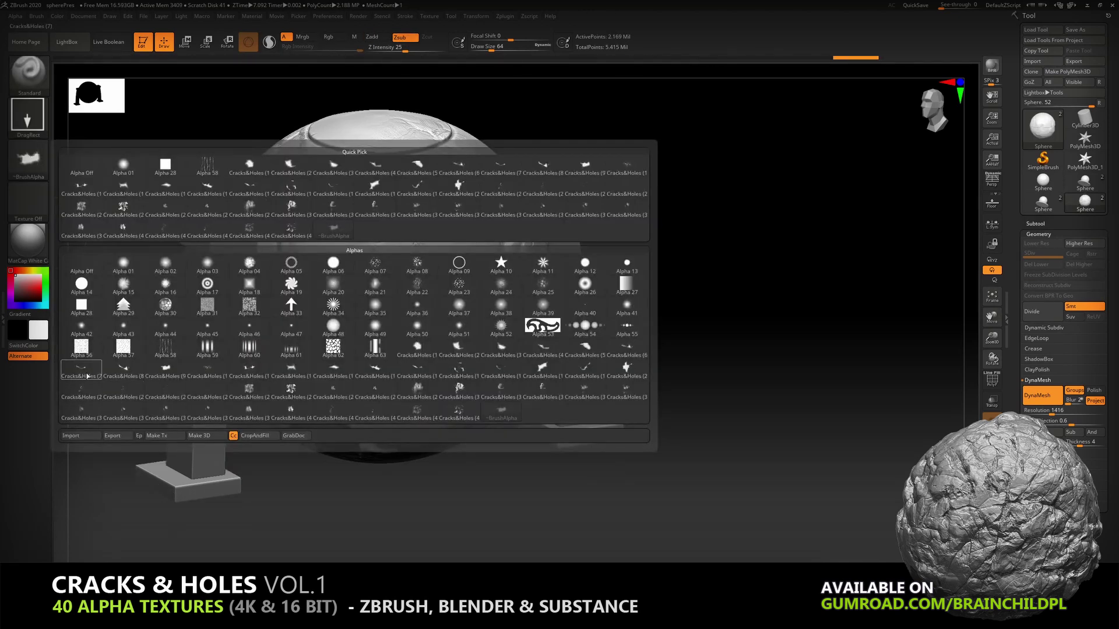
pyautogui.click(81, 370)
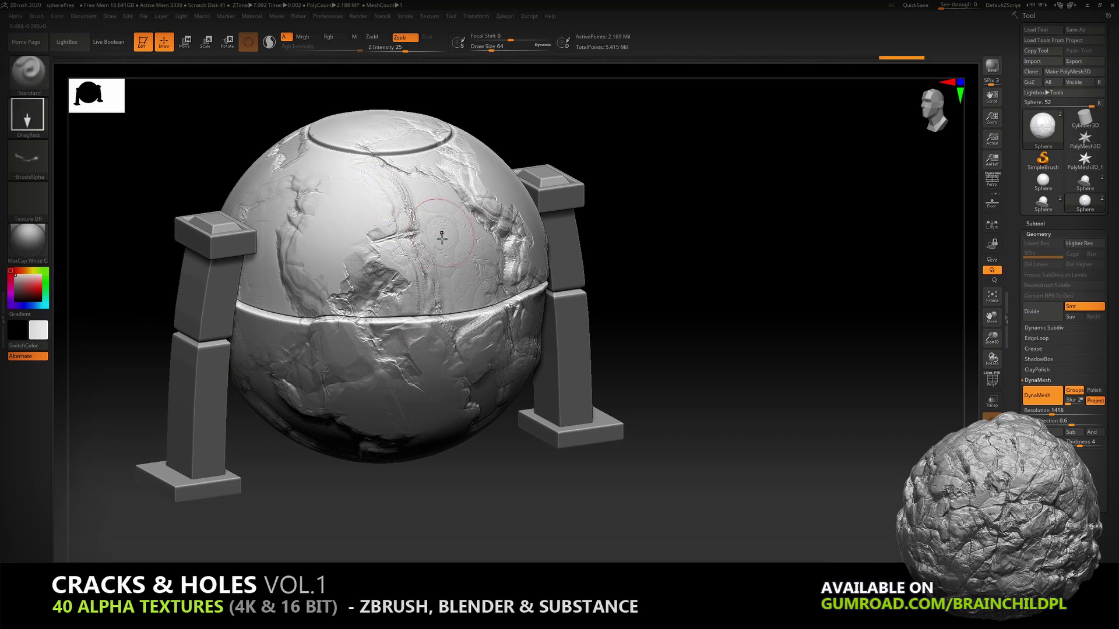
pyautogui.moveTo(406, 343); pyautogui.dragTo(395, 69)
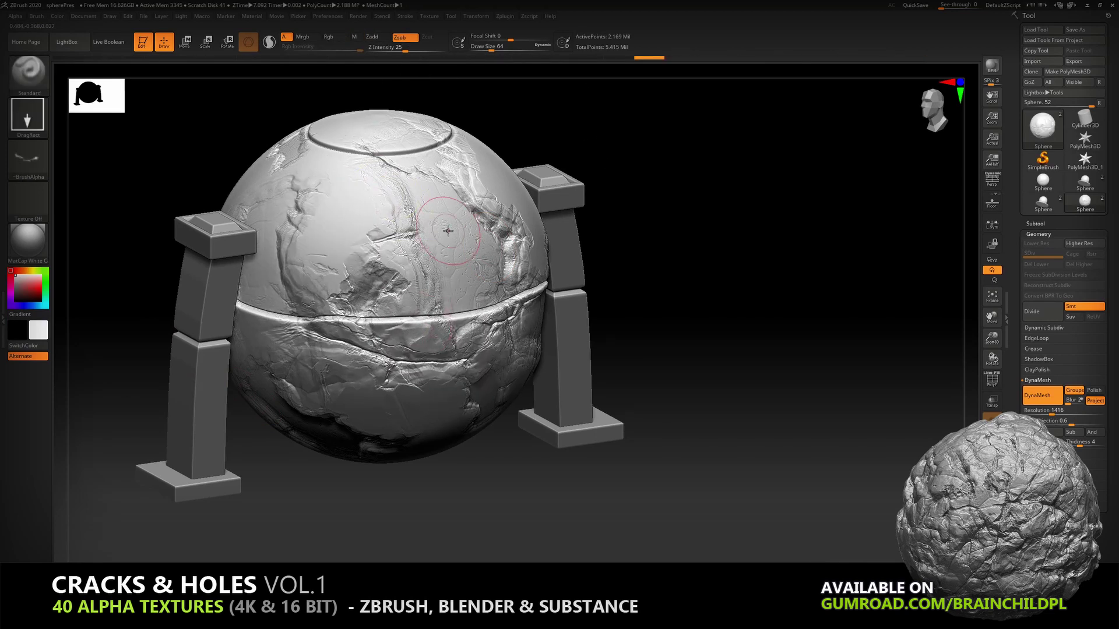
# - Stamp a crack near the top ring, raise Z Intensity to 46, and crack the sphere's upper left
pyautogui.click(27, 158)
pyautogui.click(542, 325)
pyautogui.moveTo(341, 156); pyautogui.dragTo(402, 122)
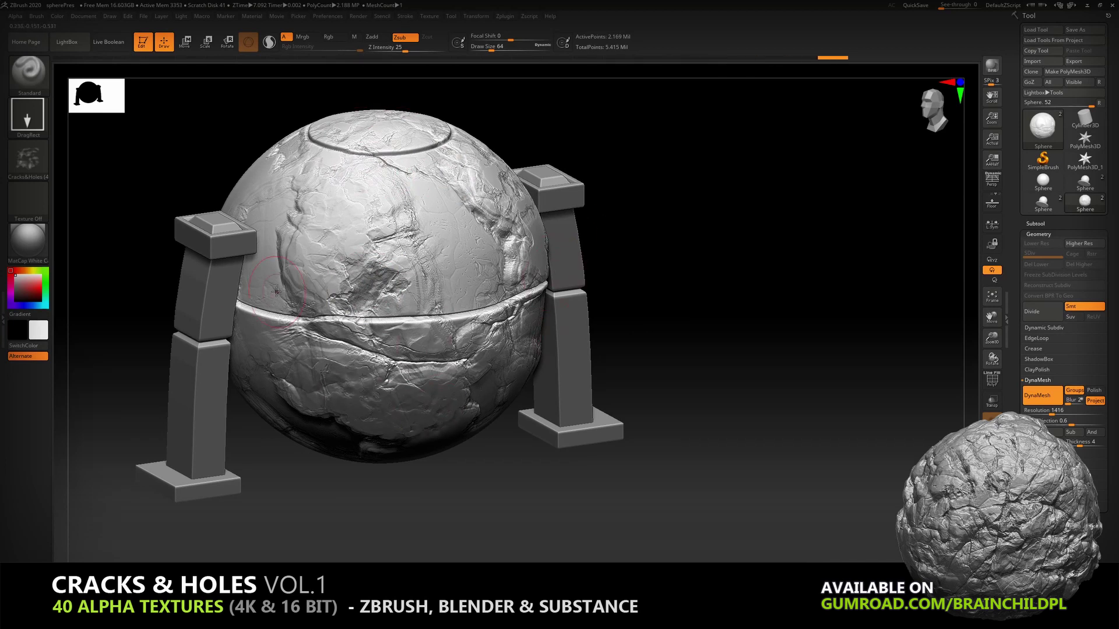
pyautogui.click(28, 157)
pyautogui.click(542, 322)
pyautogui.moveTo(405, 47); pyautogui.dragTo(419, 48)
pyautogui.moveTo(437, 297); pyautogui.dragTo(490, 349)
pyautogui.hotkey('ctrl', 'z')
pyautogui.moveTo(282, 224); pyautogui.dragTo(312, 256)
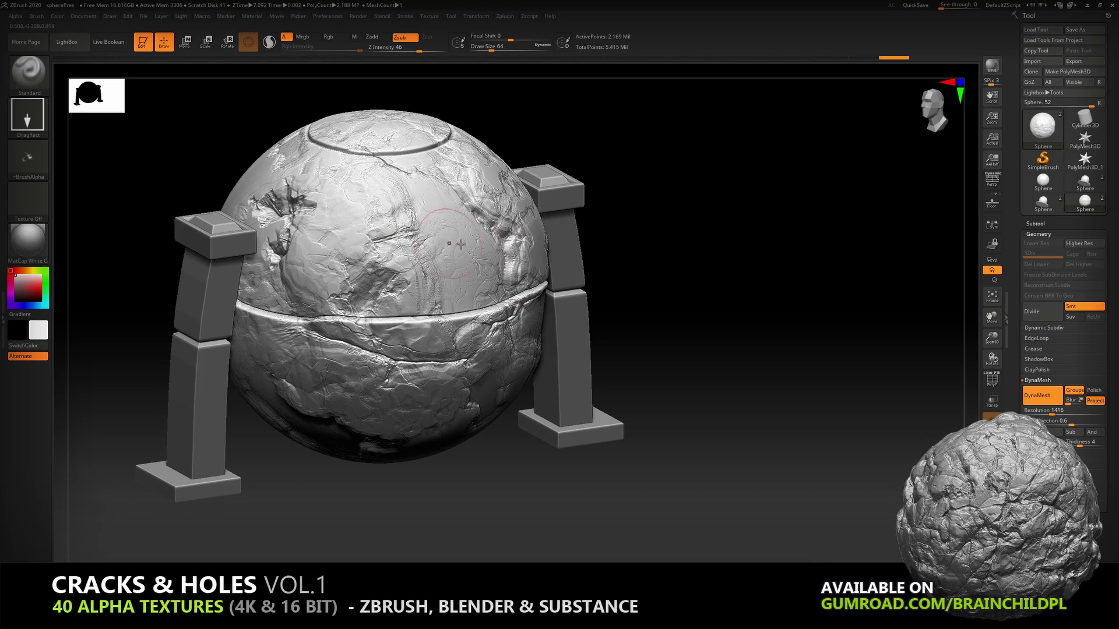
# - Try another crack alpha on the upper right, undo it, and crack inside the top ring
pyautogui.click(28, 157)
pyautogui.click(274, 378)
pyautogui.moveTo(434, 239); pyautogui.dragTo(484, 291)
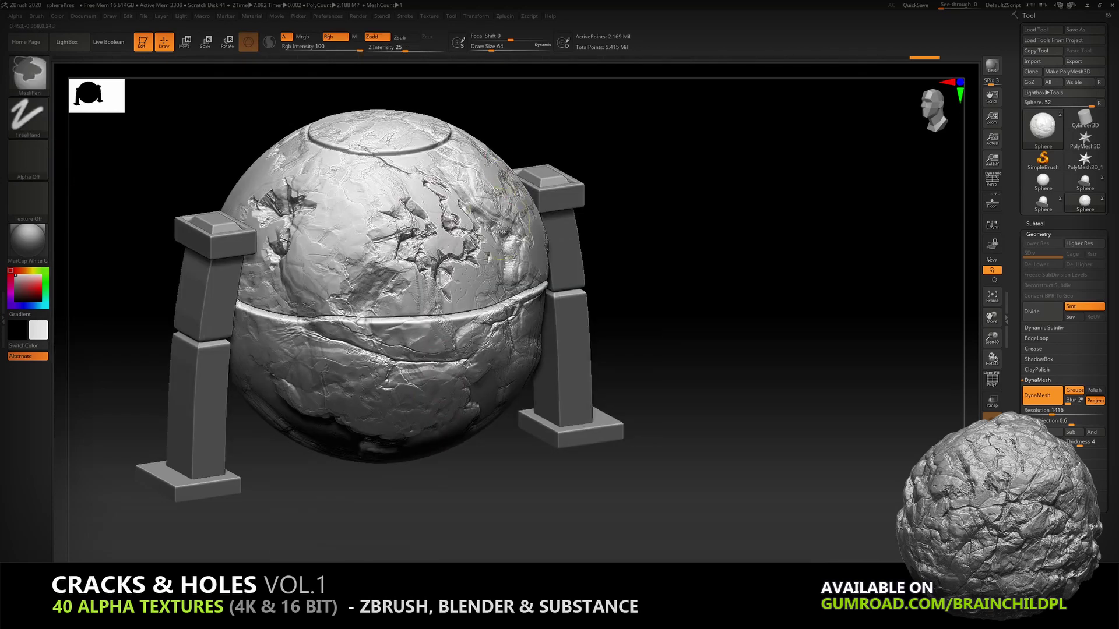
pyautogui.hotkey('ctrl', 'z')
pyautogui.moveTo(373, 136); pyautogui.dragTo(407, 169)
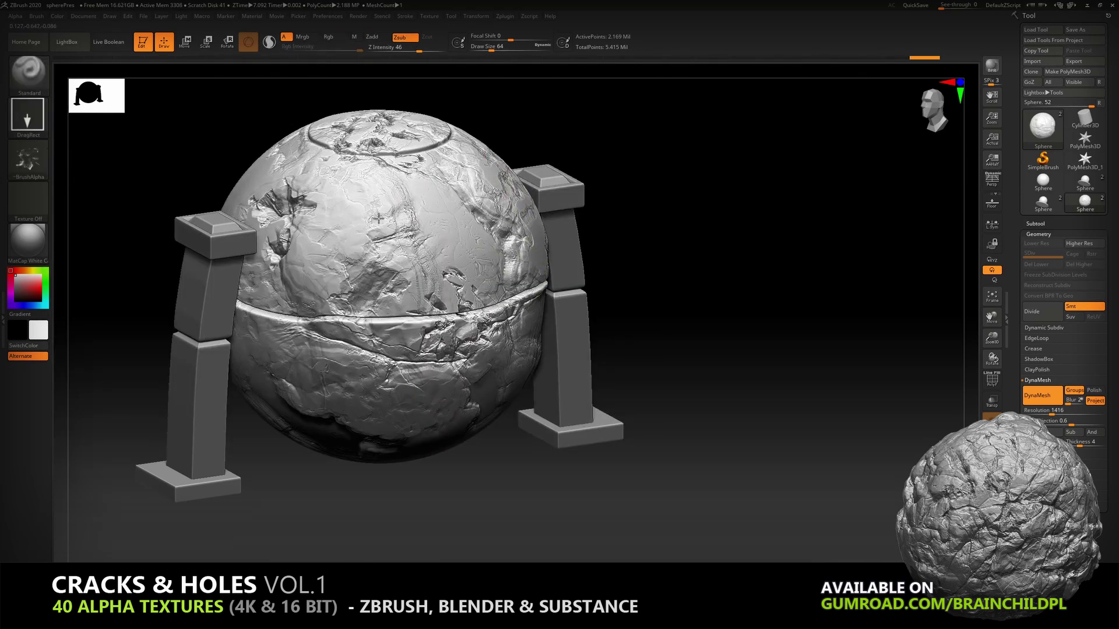
# - With a new crack alpha, stamp cracks on the upper middle, upper left and lower-left band
pyautogui.click(28, 158)
pyautogui.click(109, 375)
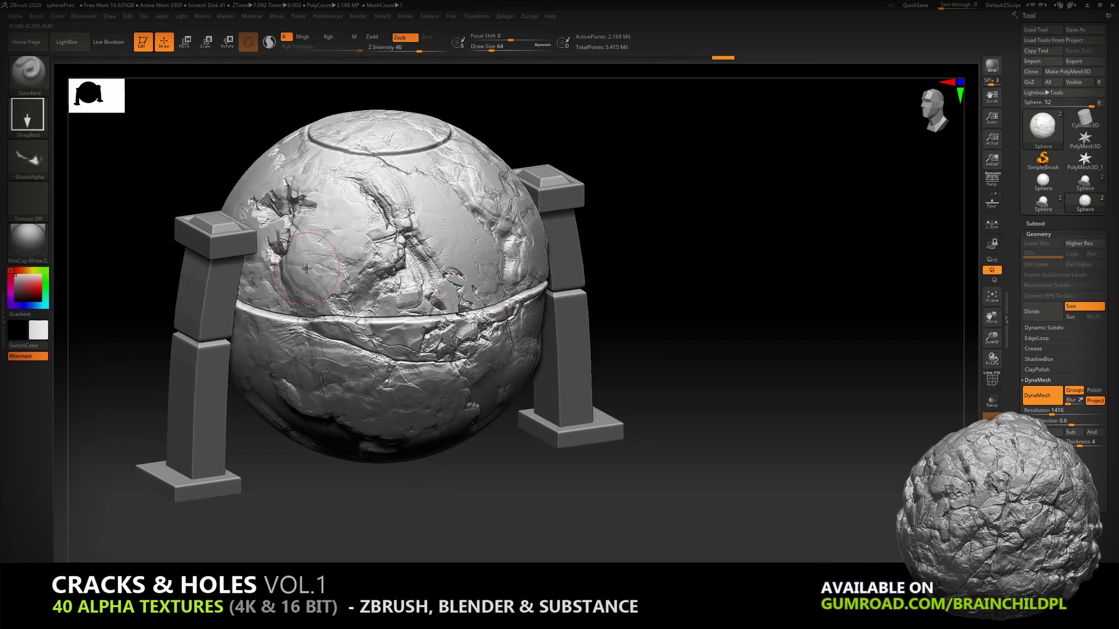
pyautogui.click(28, 157)
pyautogui.click(501, 370)
pyautogui.moveTo(432, 216); pyautogui.dragTo(466, 251)
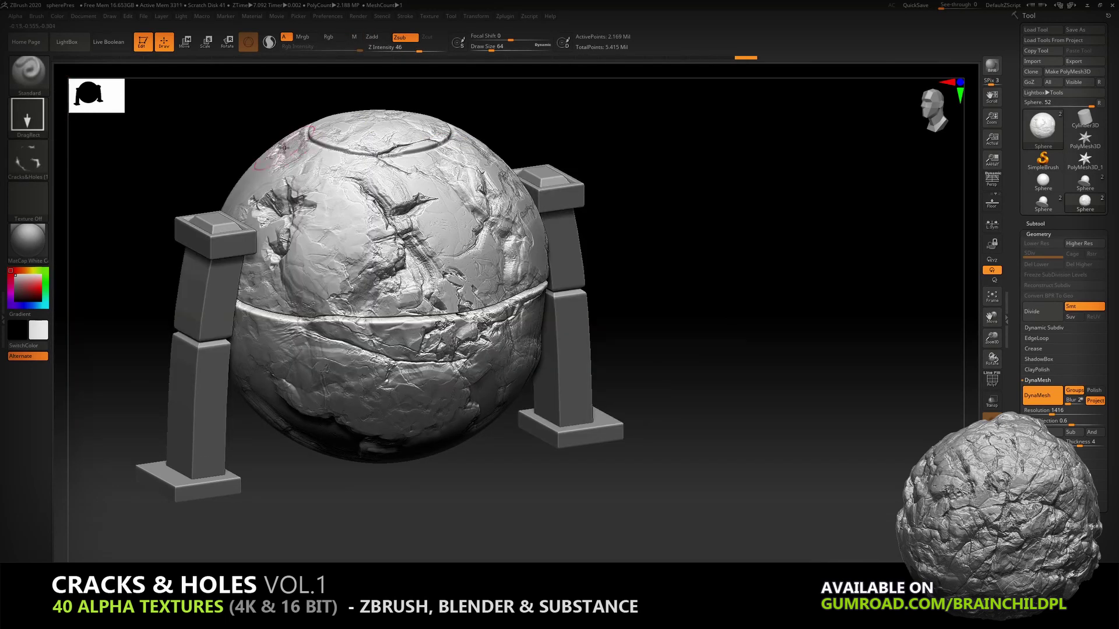
pyautogui.moveTo(385, 159); pyautogui.dragTo(350, 140)
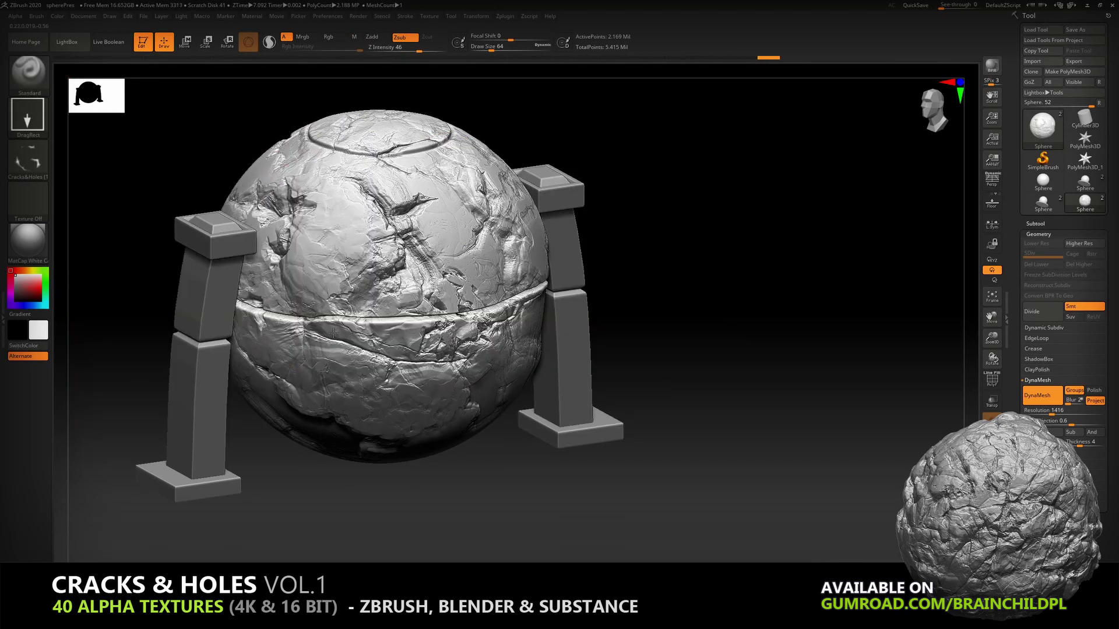
pyautogui.moveTo(303, 349); pyautogui.dragTo(330, 315)
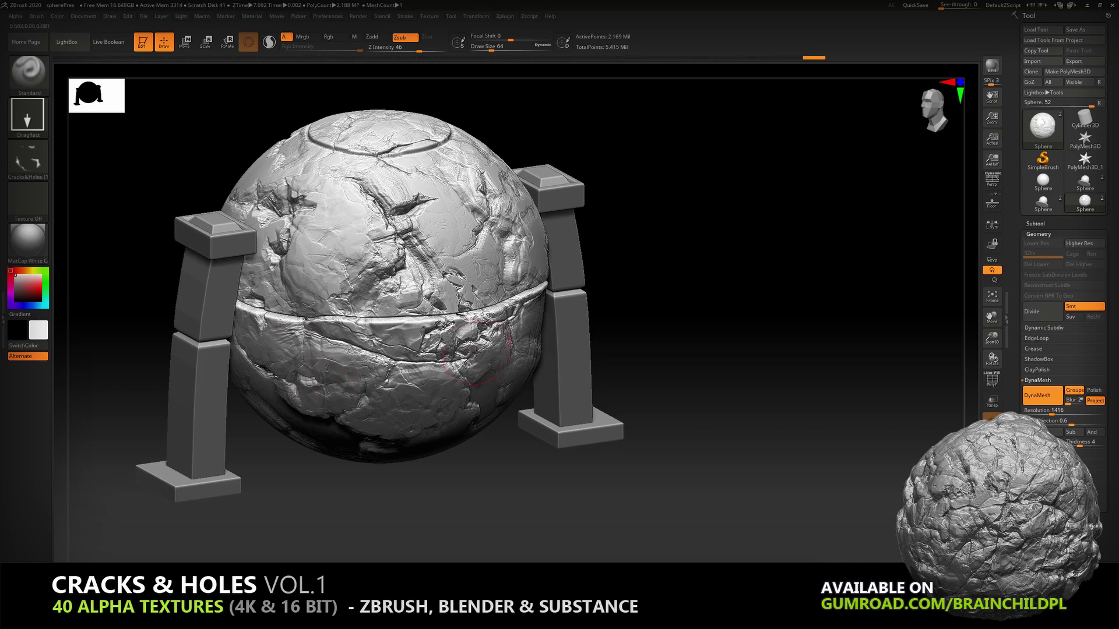
# - Stamp another Cracks&Holes alpha onto the sphere's right side
pyautogui.click(28, 157)
pyautogui.click(513, 402)
pyautogui.moveTo(447, 231); pyautogui.dragTo(470, 200)
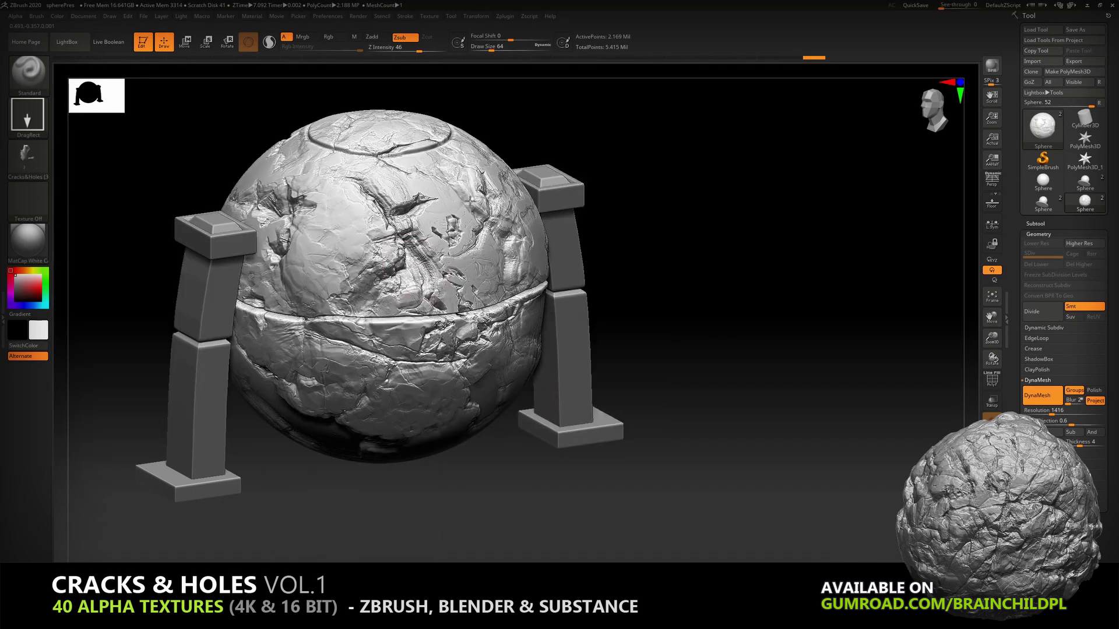
# - Stamp a new crack alpha onto the sphere and its lower-left half
pyautogui.click(27, 156)
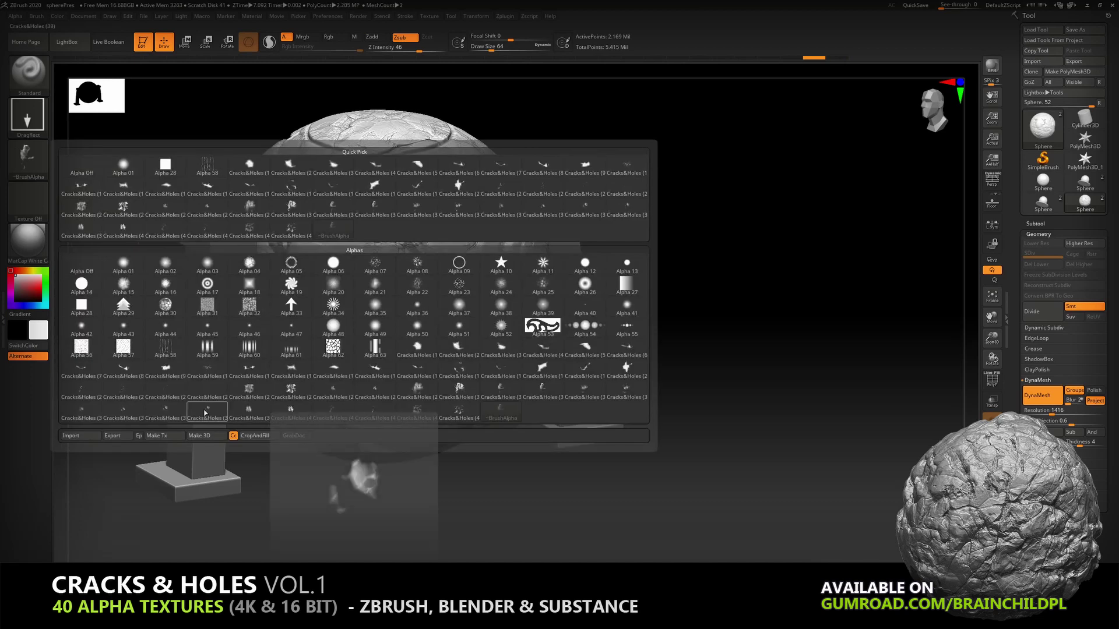
pyautogui.click(249, 389)
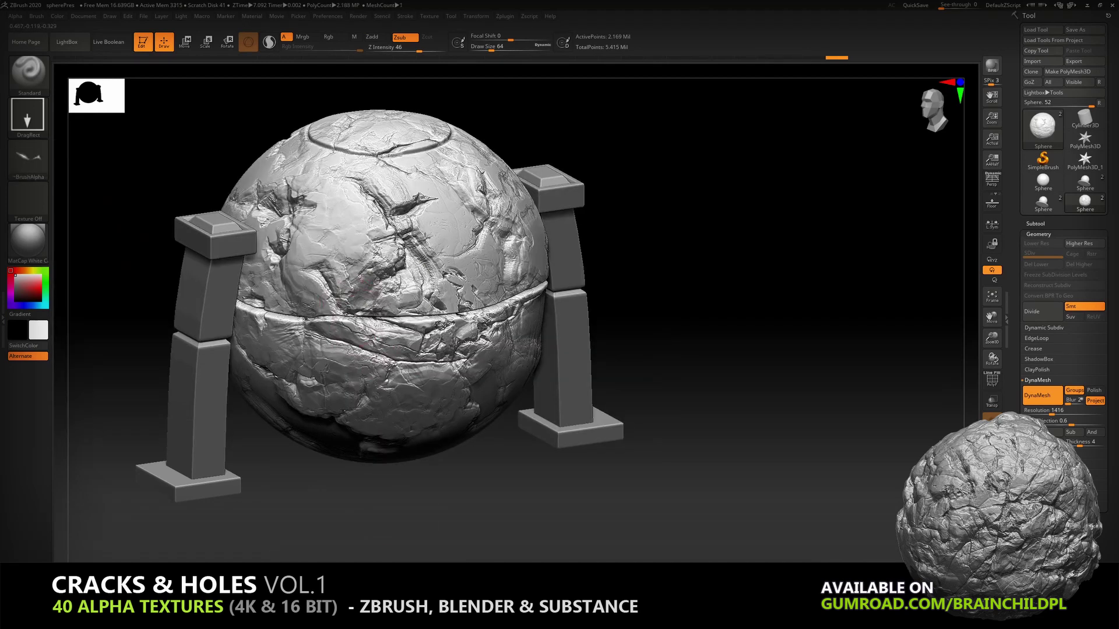
pyautogui.moveTo(359, 290); pyautogui.dragTo(410, 329)
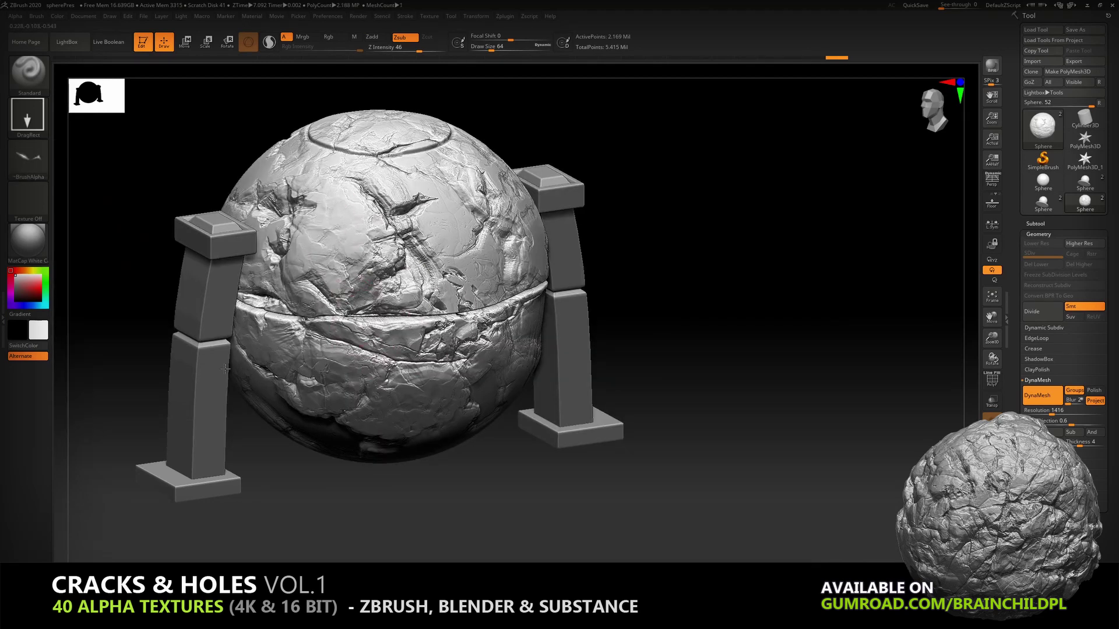
pyautogui.moveTo(225, 368); pyautogui.dragTo(326, 378)
# - Return the stamp to Zsub, undo the last stamp, and crack the sphere's lower band
pyautogui.click(43, 163)
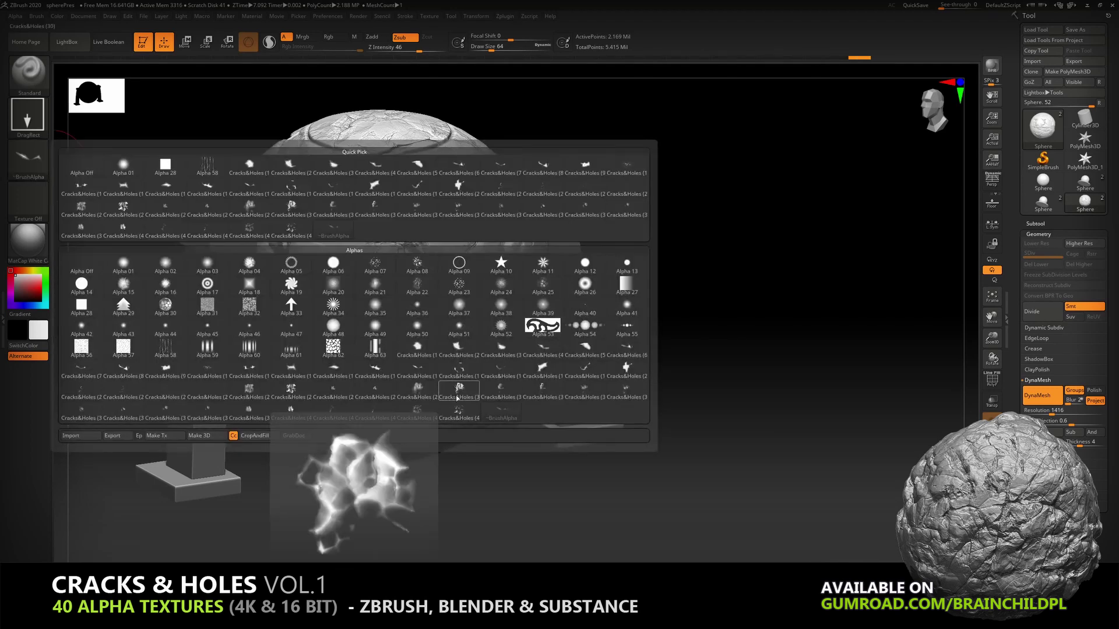
pyautogui.press('ctrl')
pyautogui.press('alt')
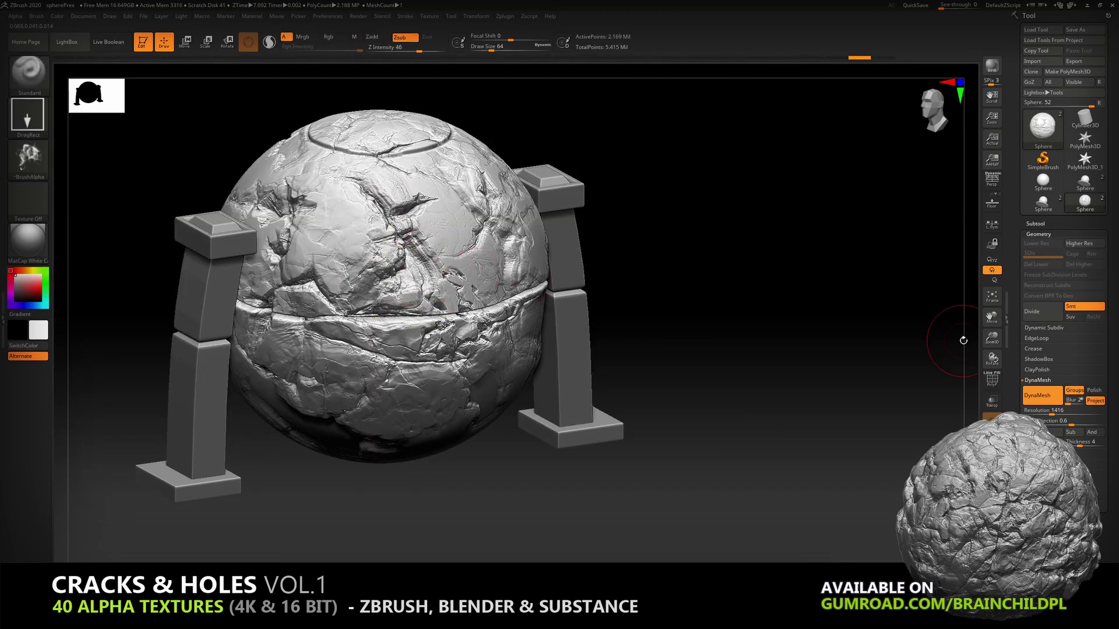
pyautogui.moveTo(731, 344); pyautogui.dragTo(973, 228)
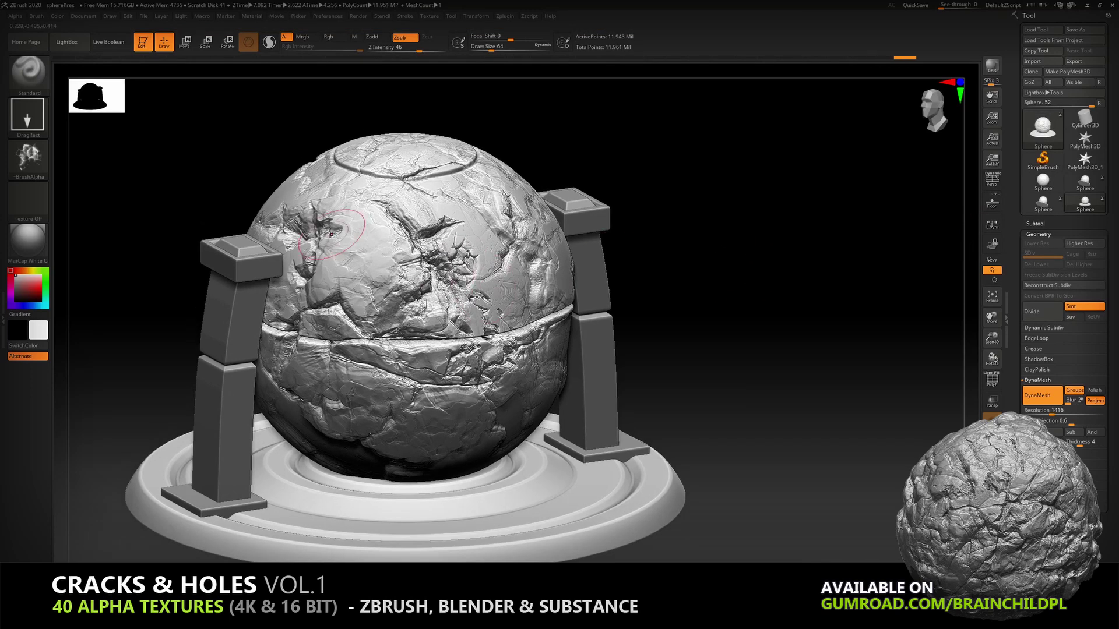
pyautogui.hotkey('ctrl', 'z')
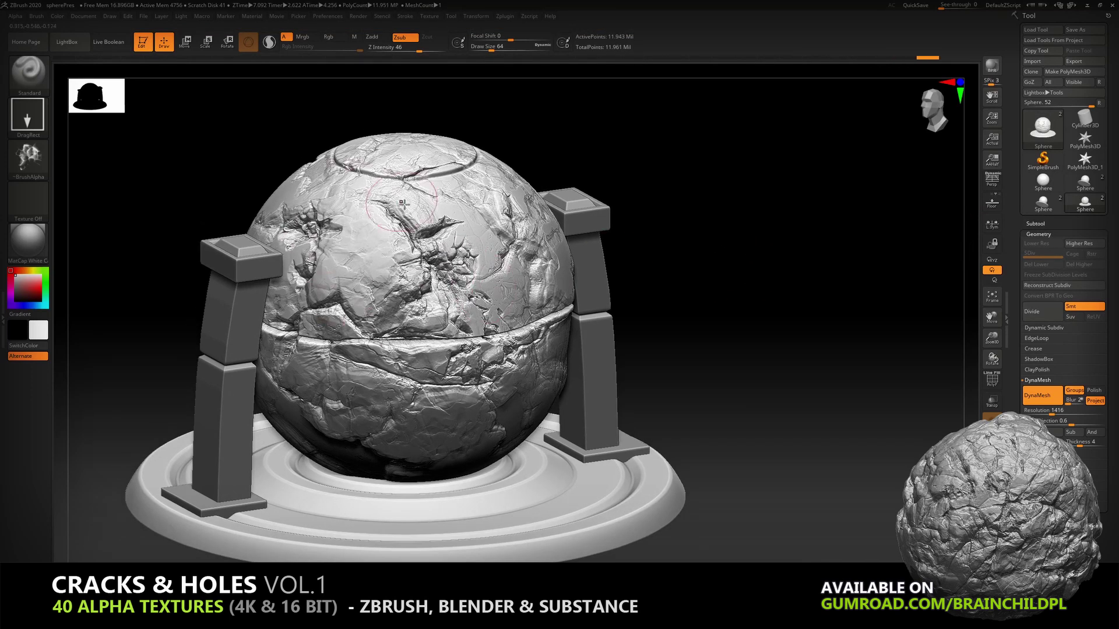
pyautogui.moveTo(337, 366); pyautogui.dragTo(436, 356)
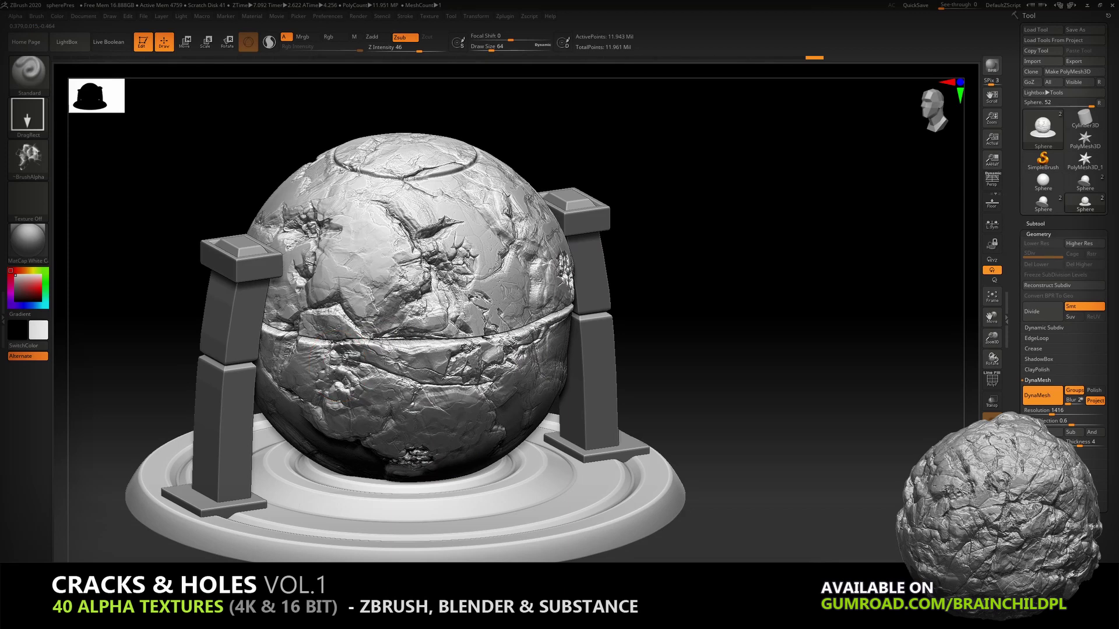
# - Pick a different Cracks&Holes crack alpha and stamp it on the sphere's upper-left
pyautogui.click(28, 157)
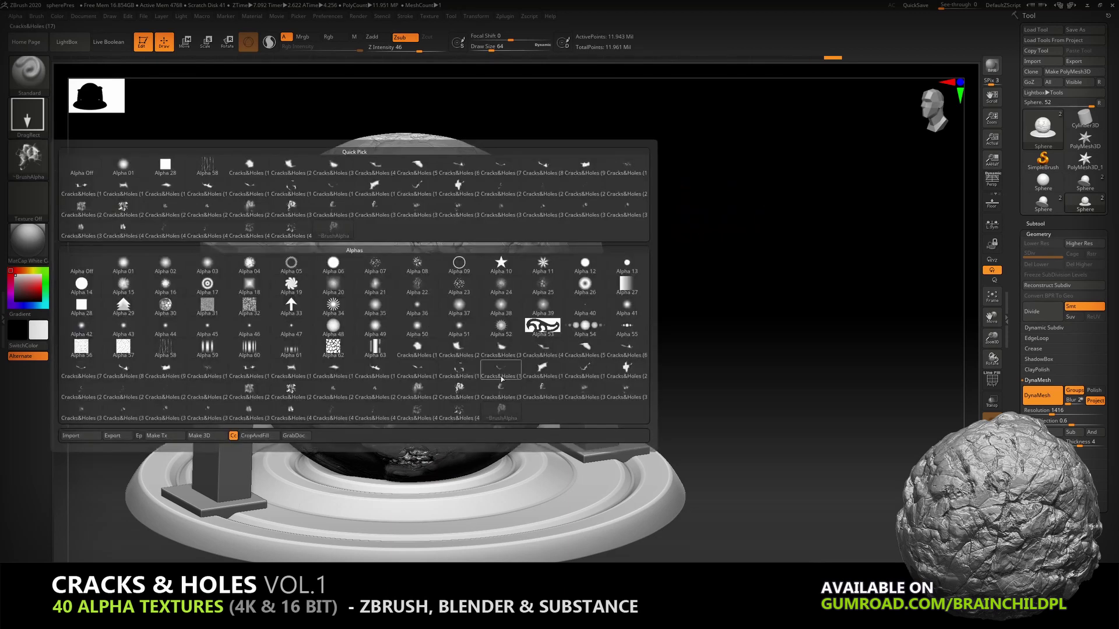
pyautogui.click(458, 367)
pyautogui.click(28, 157)
pyautogui.click(627, 357)
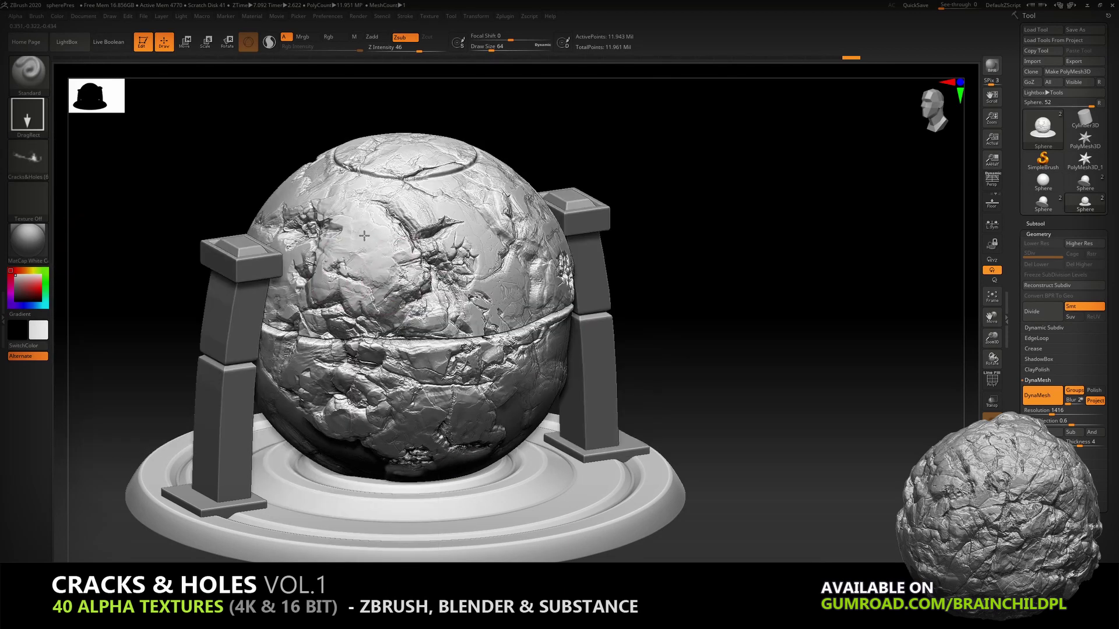
pyautogui.moveTo(350, 271); pyautogui.dragTo(422, 332)
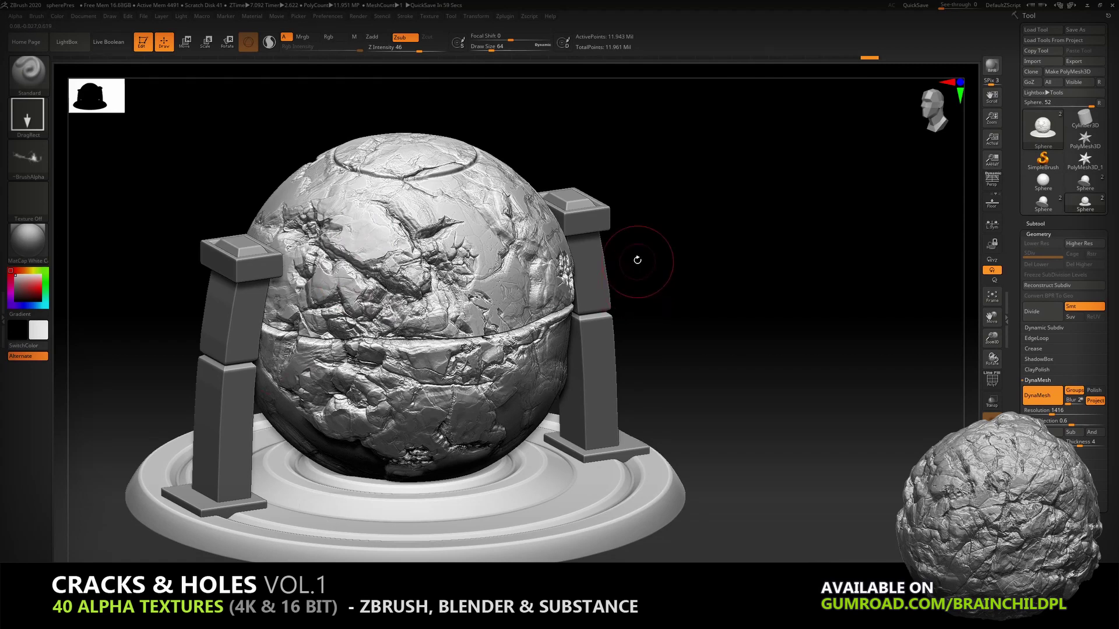
# - Hide the sphere and stamp two cracks on the base, one mid-base and one near the front rim
pyautogui.moveTo(732, 272); pyautogui.dragTo(729, 310)
pyautogui.keyDown('ctrl'); pyautogui.keyDown('shift'); pyautogui.click(460, 496); pyautogui.keyUp('shift'); pyautogui.keyUp('ctrl')
pyautogui.moveTo(447, 466); pyautogui.dragTo(460, 495)
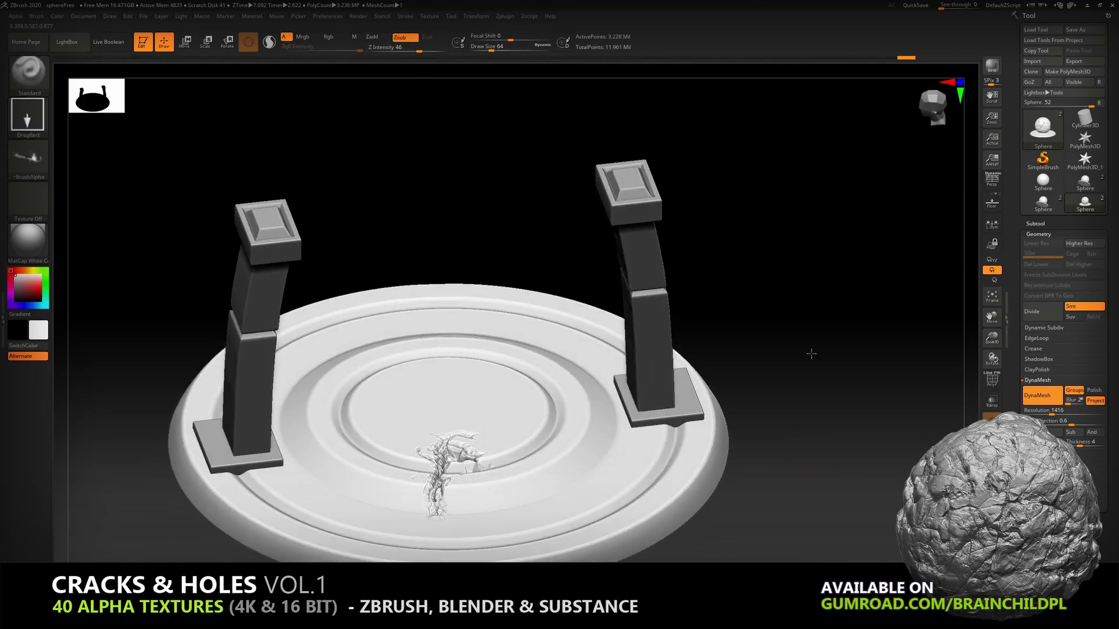
pyautogui.moveTo(251, 372); pyautogui.dragTo(281, 395)
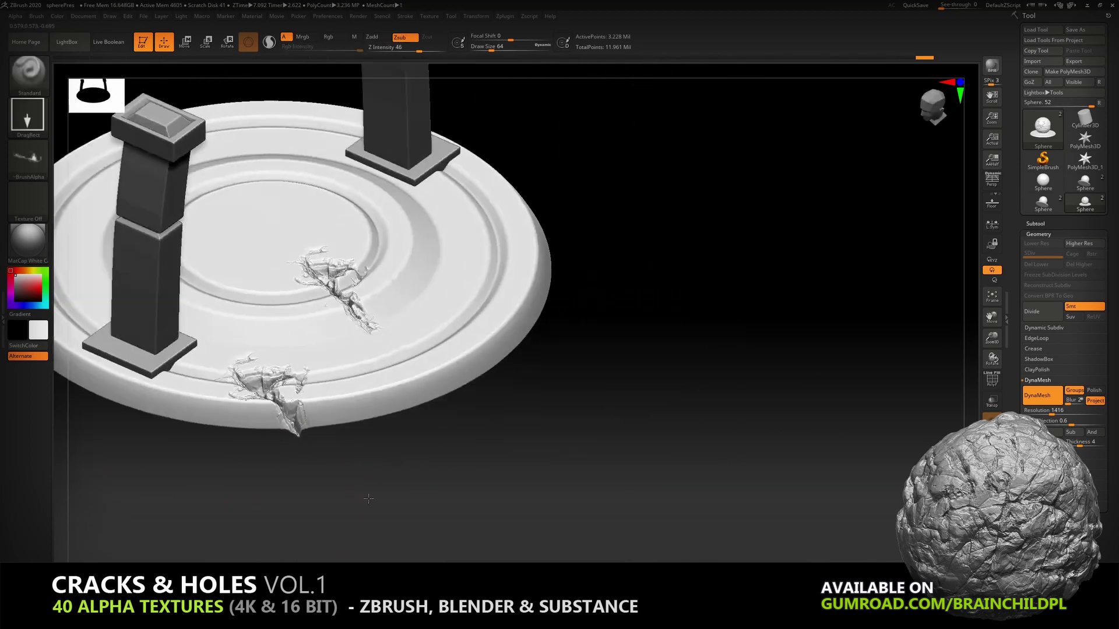
pyautogui.moveTo(280, 495); pyautogui.dragTo(408, 513)
pyautogui.moveTo(401, 430); pyautogui.dragTo(505, 413)
pyautogui.moveTo(583, 408)
pyautogui.mouseDown()
pyautogui.moveTo(649, 387)
pyautogui.moveTo(271, 408)
pyautogui.mouseUp()
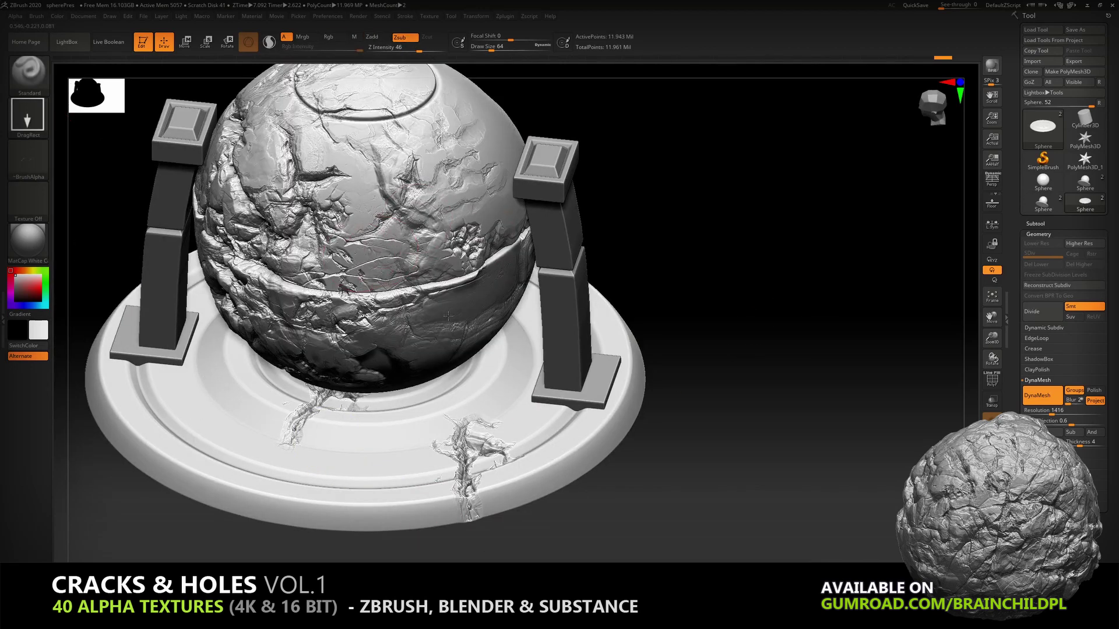
# - Orbit to a frontal view of the base and try different Cracks&Holes crack alphas
pyautogui.moveTo(722, 303); pyautogui.dragTo(724, 249)
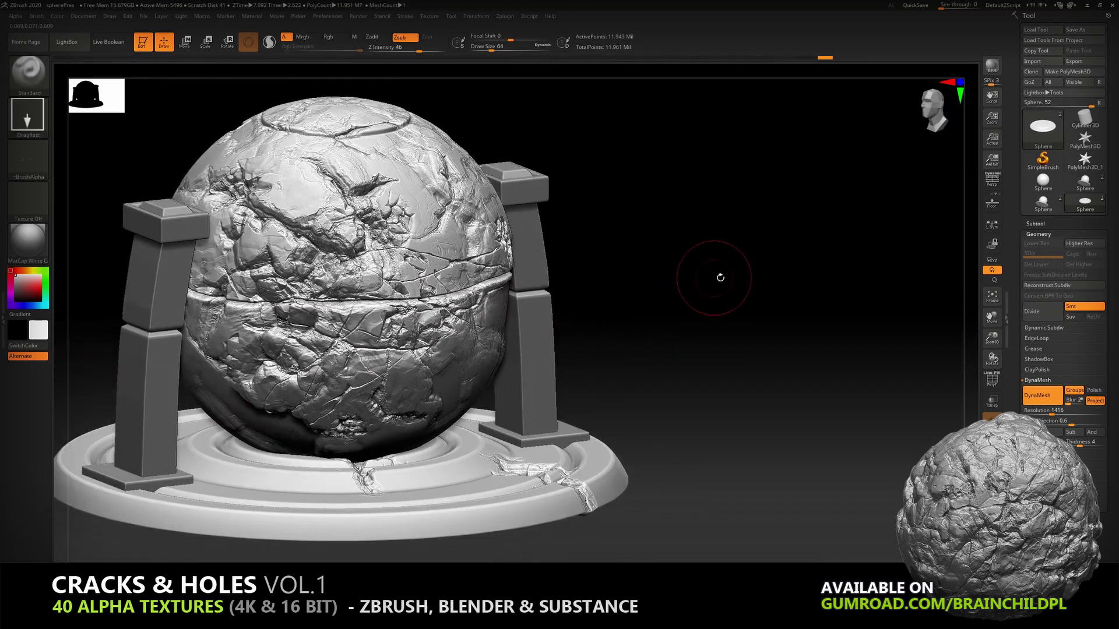
pyautogui.click(28, 158)
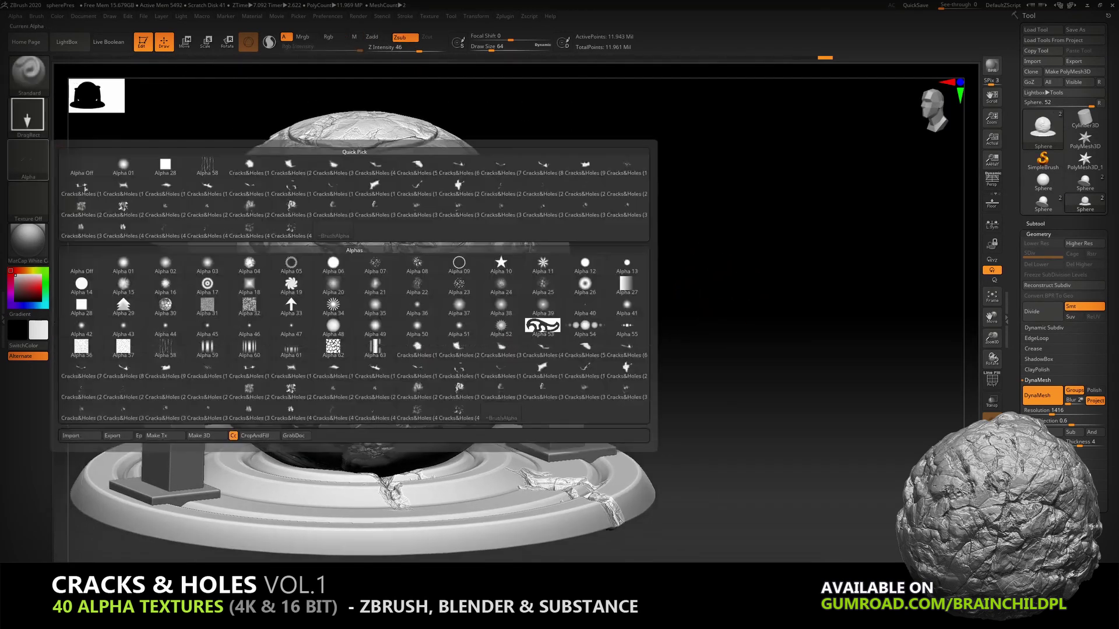
pyautogui.click(136, 392)
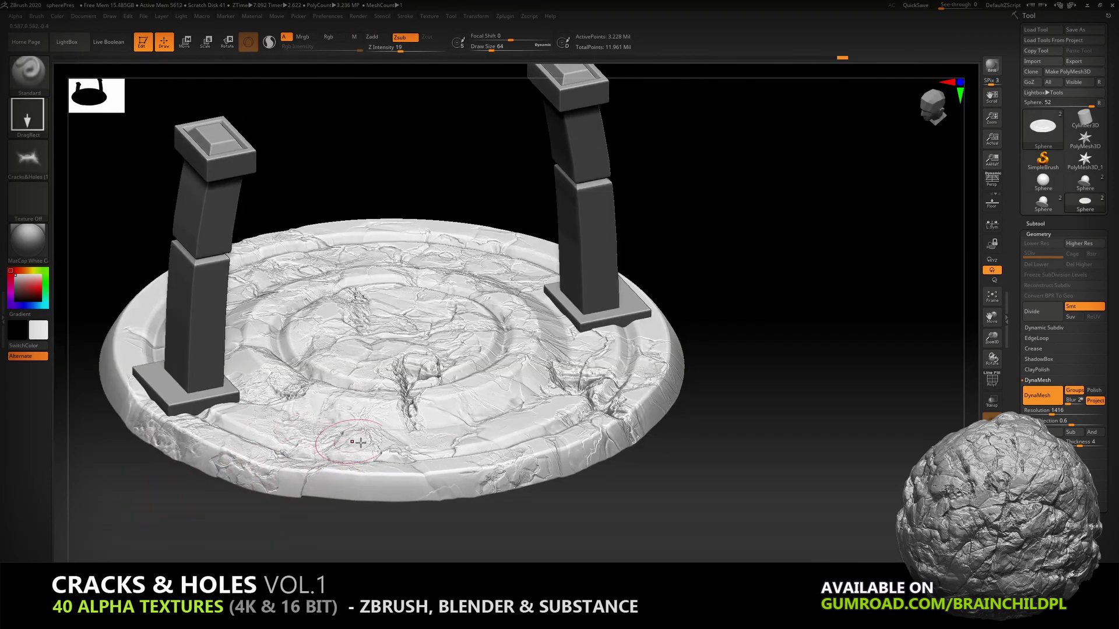
pyautogui.moveTo(467, 501)
pyautogui.mouseDown()
pyautogui.moveTo(641, 499)
pyautogui.moveTo(554, 490)
pyautogui.mouseUp()
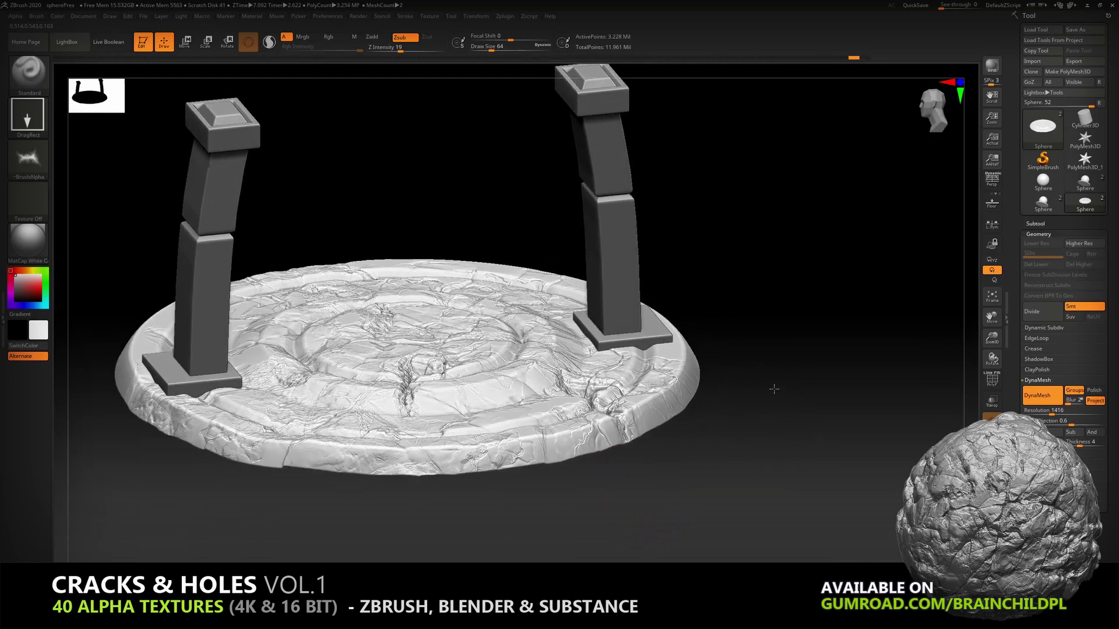
pyautogui.click(28, 157)
pyautogui.click(249, 369)
# - With a new crack alpha, stamp cracks across the base top and along its front and front-left rim
pyautogui.click(28, 157)
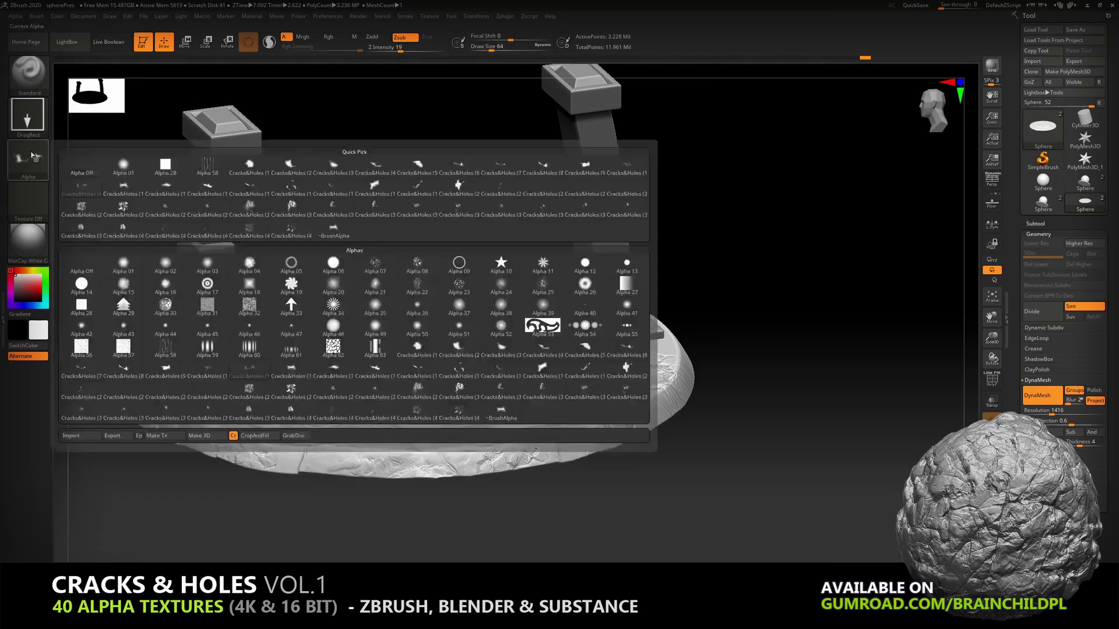
pyautogui.click(542, 322)
pyautogui.moveTo(457, 402); pyautogui.dragTo(385, 554)
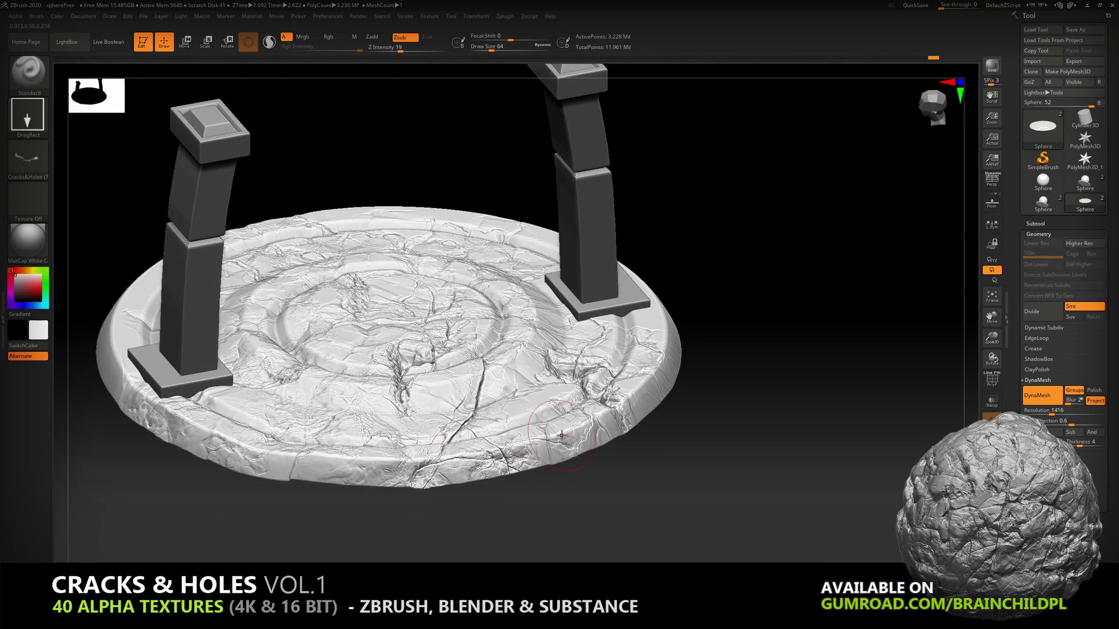
pyautogui.moveTo(435, 330)
pyautogui.mouseDown()
pyautogui.moveTo(451, 191)
pyautogui.moveTo(379, 167)
pyautogui.mouseUp()
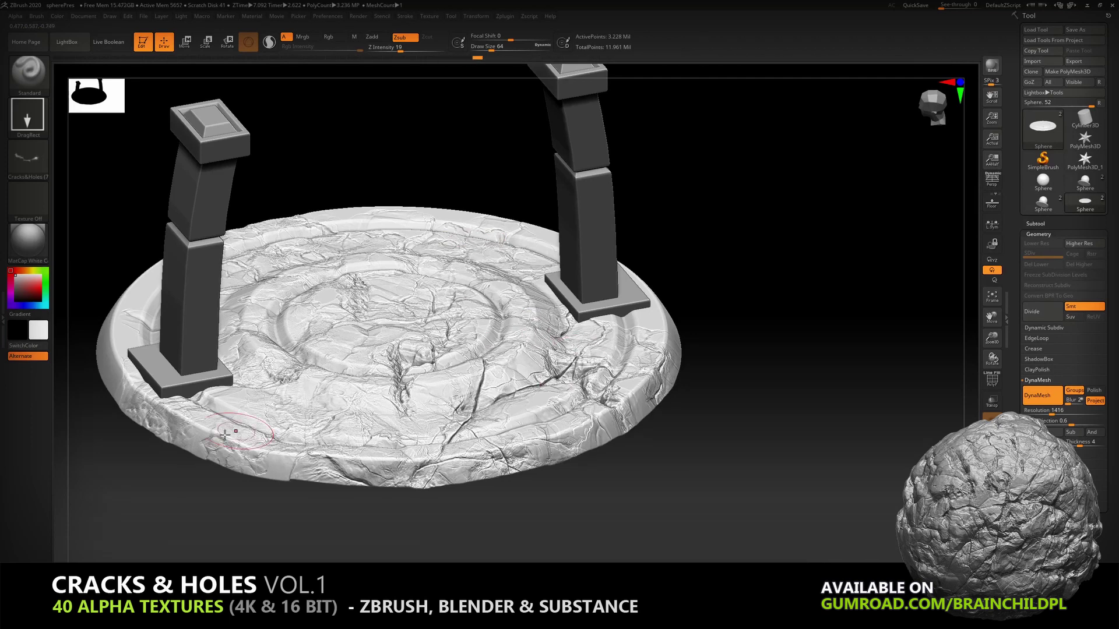
pyautogui.moveTo(247, 423); pyautogui.dragTo(313, 469)
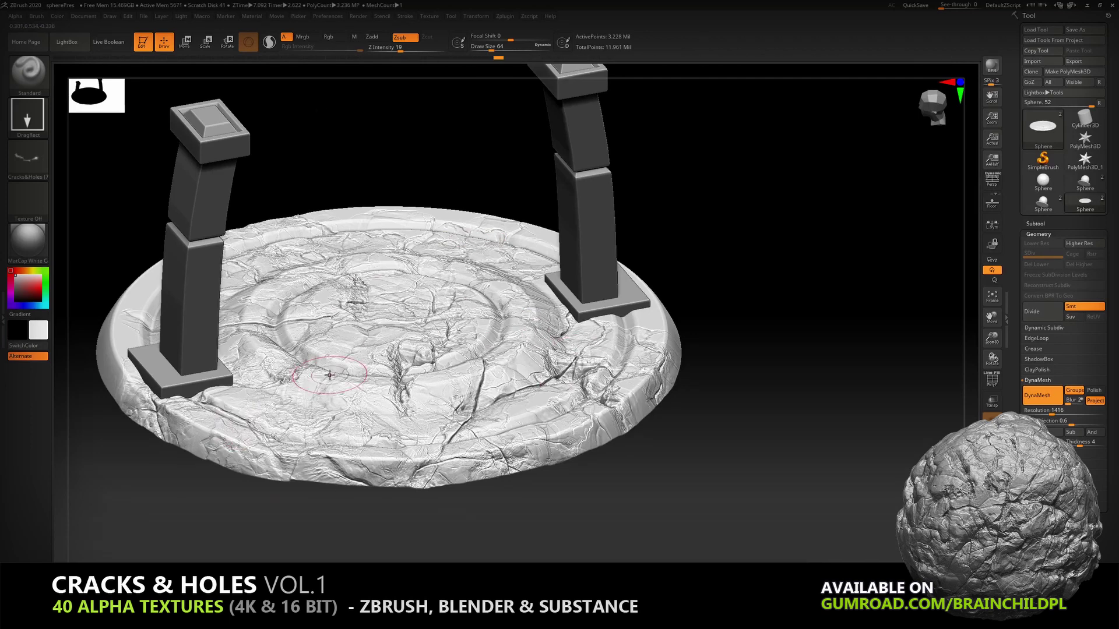
pyautogui.moveTo(792, 279); pyautogui.dragTo(255, 274)
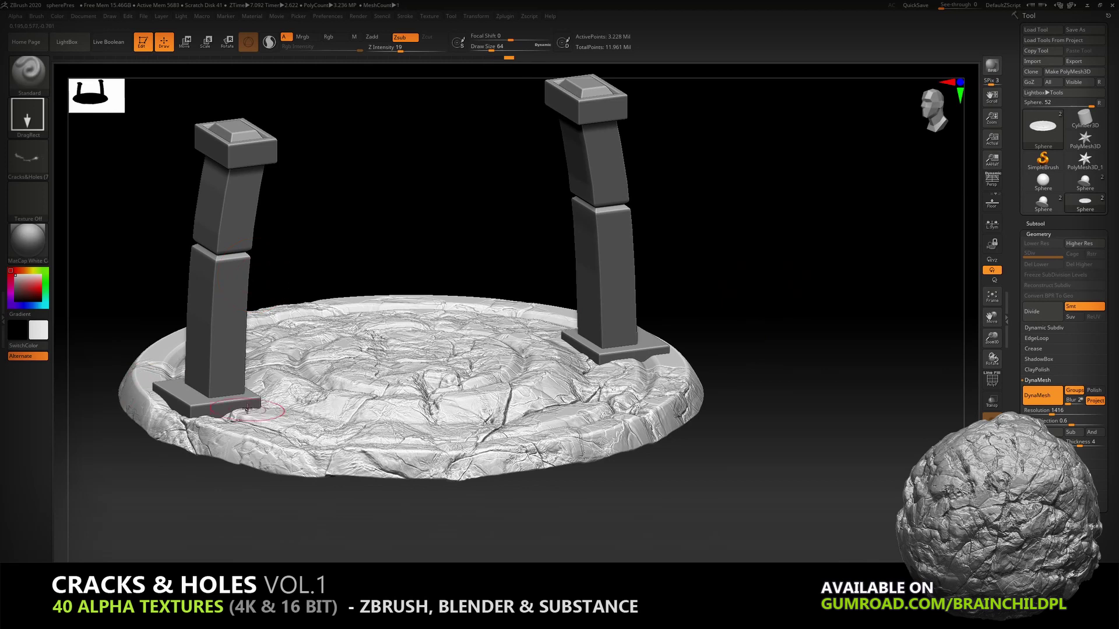
pyautogui.click(28, 157)
pyautogui.click(205, 306)
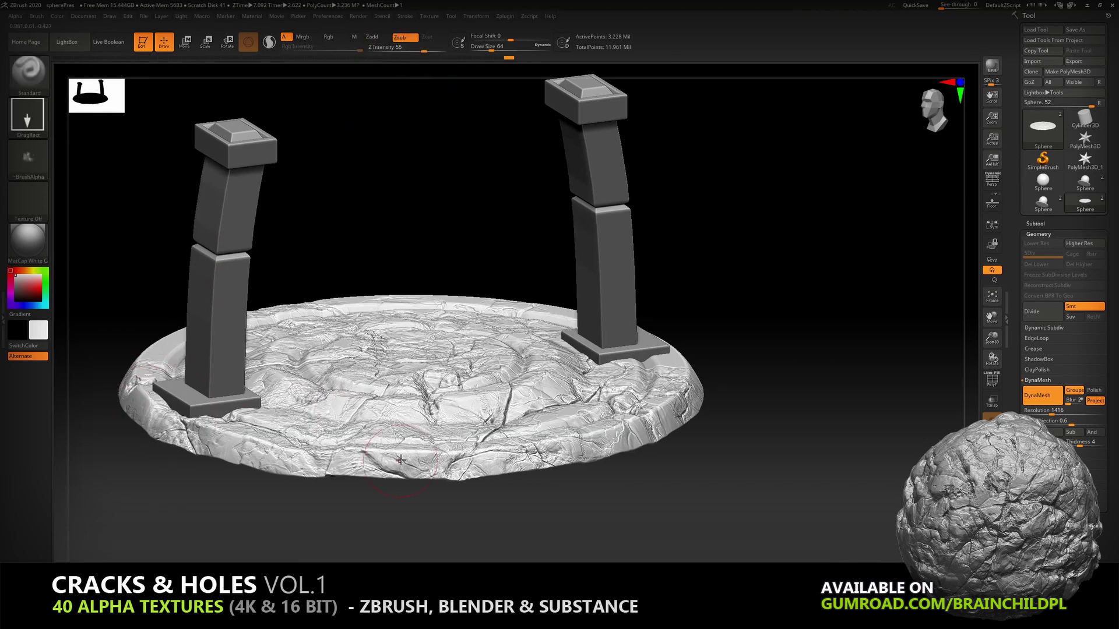
pyautogui.moveTo(428, 532); pyautogui.dragTo(449, 389)
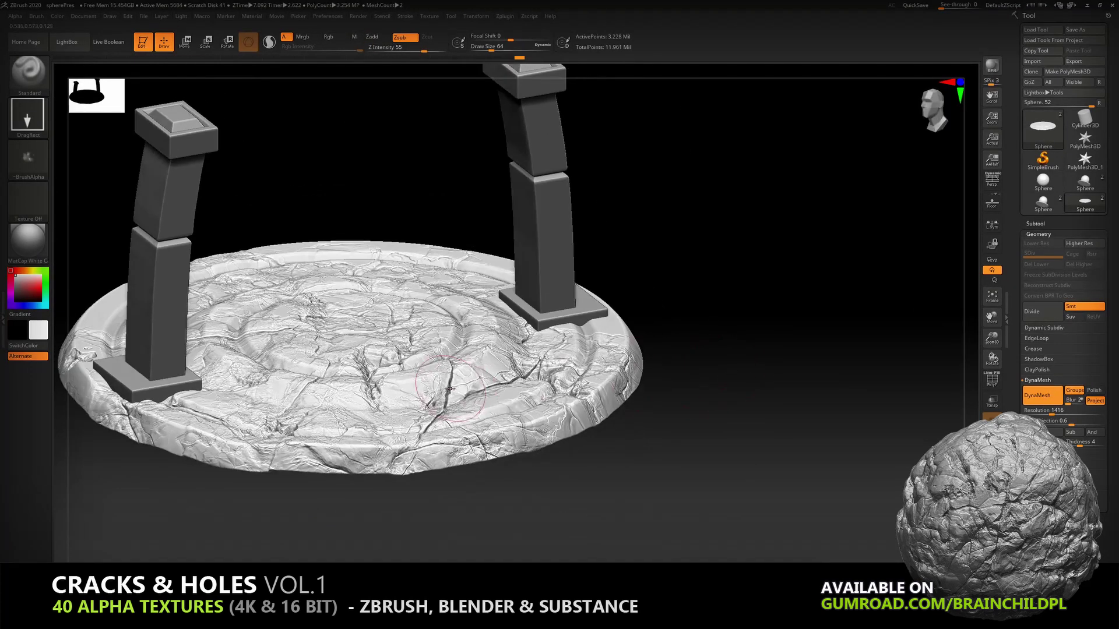
pyautogui.moveTo(271, 390); pyautogui.dragTo(295, 405)
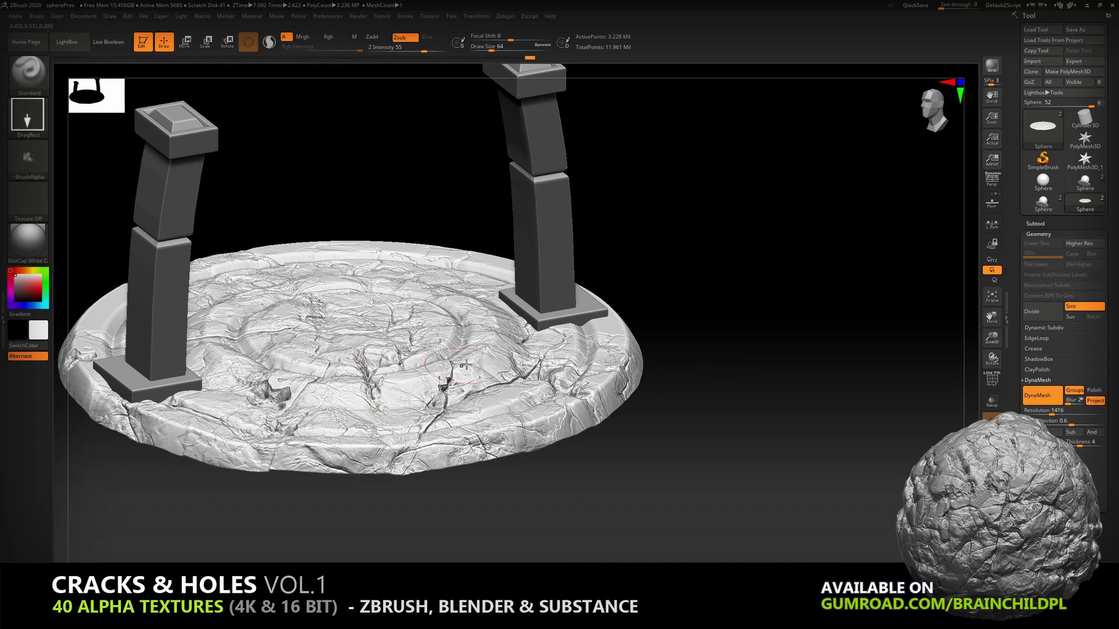
pyautogui.moveTo(670, 338)
pyautogui.mouseDown()
pyautogui.moveTo(556, 409)
pyautogui.moveTo(608, 441)
pyautogui.mouseUp()
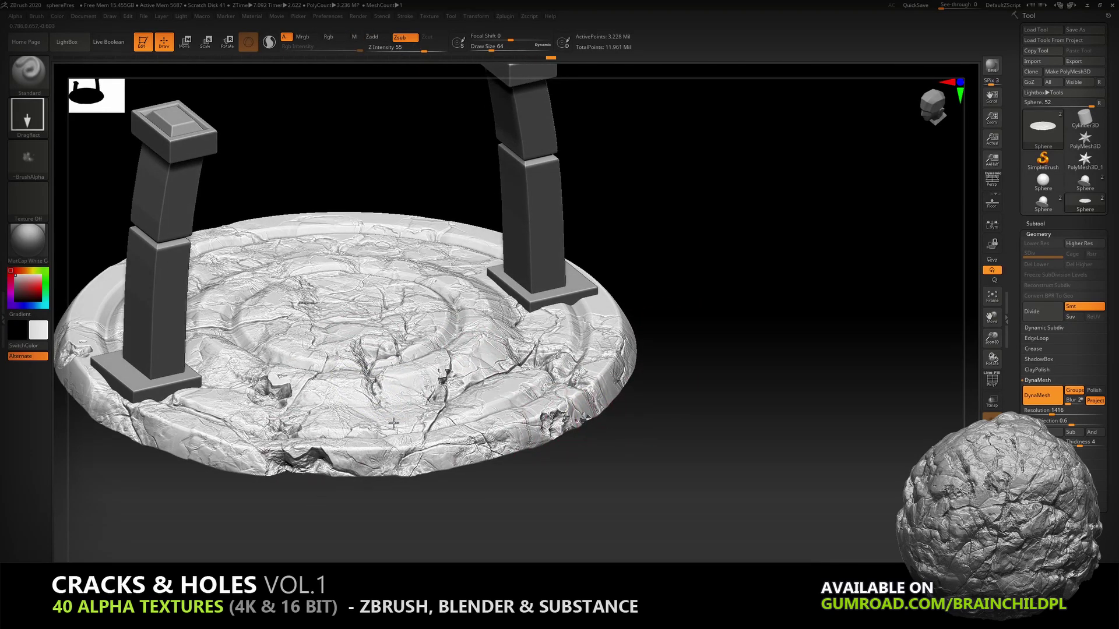
pyautogui.moveTo(524, 499); pyautogui.dragTo(518, 487)
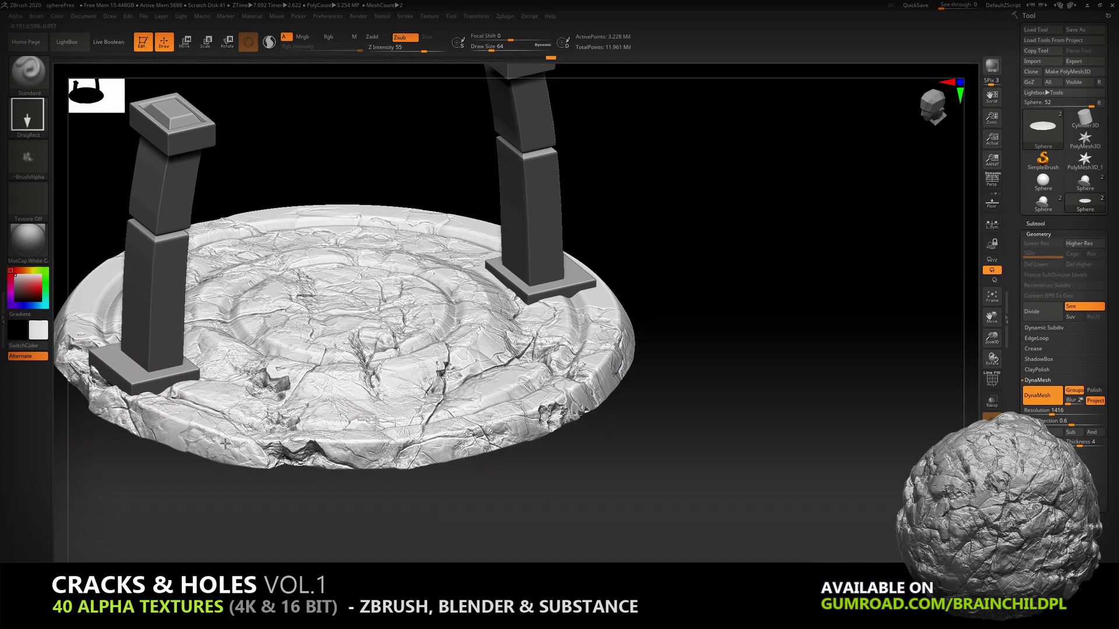
pyautogui.moveTo(576, 105); pyautogui.dragTo(585, 69)
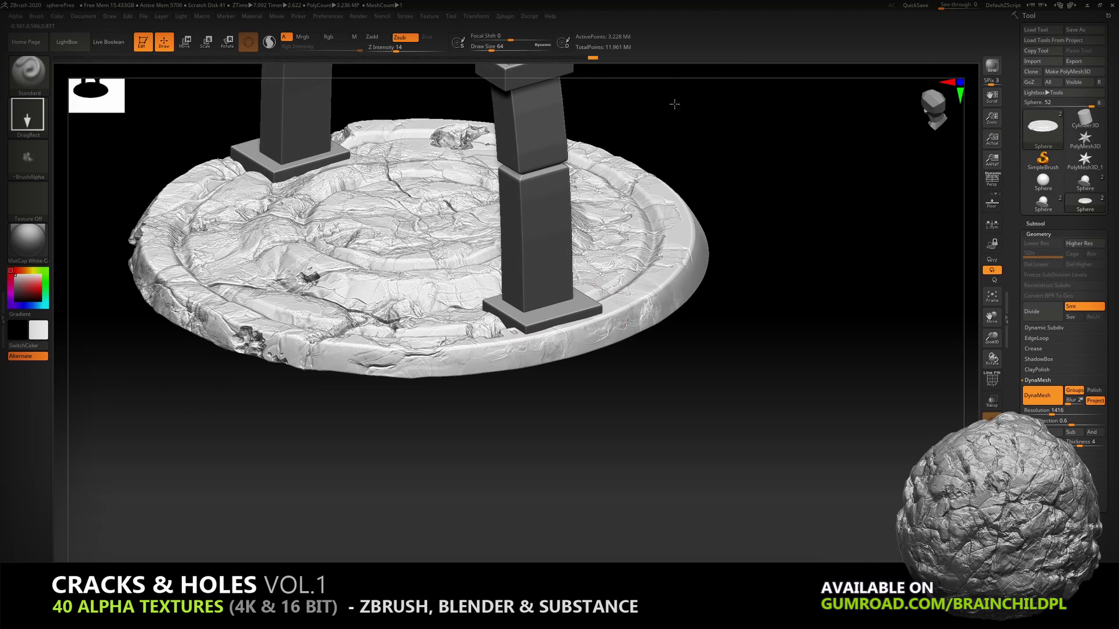
pyautogui.moveTo(674, 104)
pyautogui.mouseDown()
pyautogui.moveTo(619, 386)
pyautogui.moveTo(654, 370)
pyautogui.moveTo(776, 437)
pyautogui.moveTo(792, 493)
pyautogui.moveTo(255, 225)
pyautogui.mouseUp()
pyautogui.moveTo(844, 220)
pyautogui.mouseDown()
pyautogui.moveTo(851, 250)
pyautogui.moveTo(839, 250)
pyautogui.moveTo(827, 288)
pyautogui.moveTo(744, 296)
pyautogui.mouseUp()
# - Unhide the sphere, stamp a Cracks&Holes crack on its right side, and select the pillar subtool
pyautogui.keyDown('ctrl'); pyautogui.keyDown('shift'); pyautogui.click(812, 269); pyautogui.keyUp('shift'); pyautogui.keyUp('ctrl')
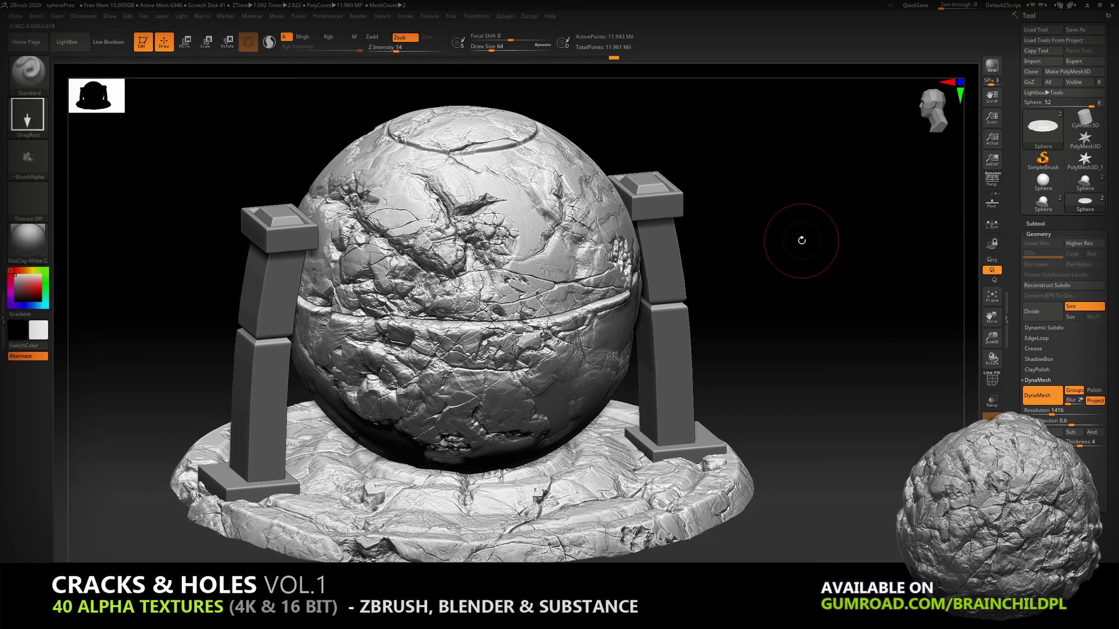
pyautogui.click(28, 158)
pyautogui.click(375, 412)
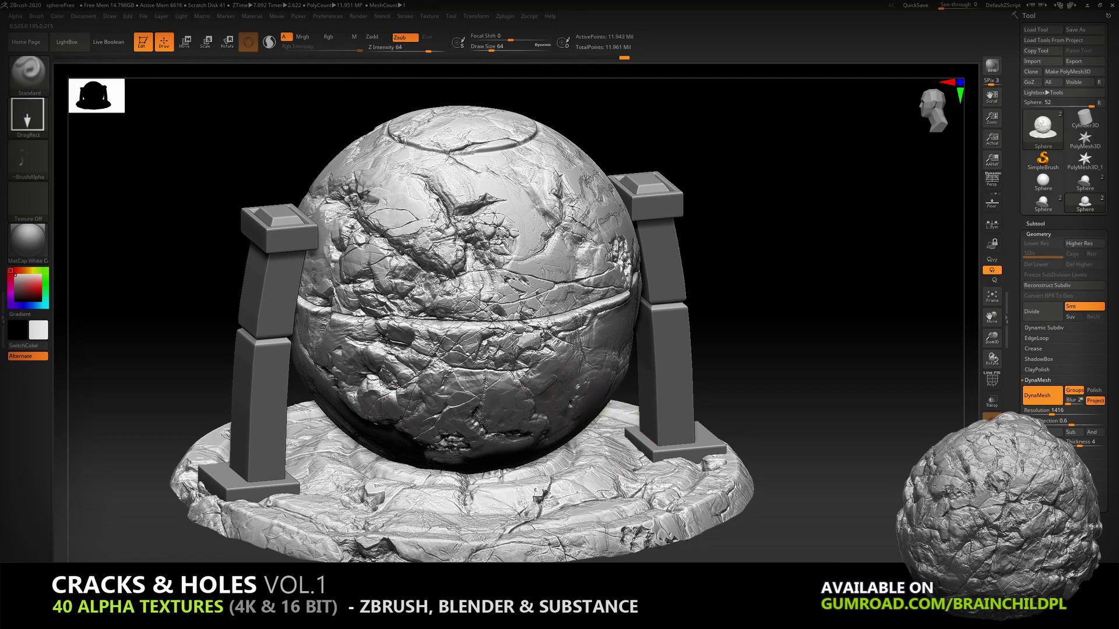
pyautogui.moveTo(542, 265); pyautogui.dragTo(585, 274)
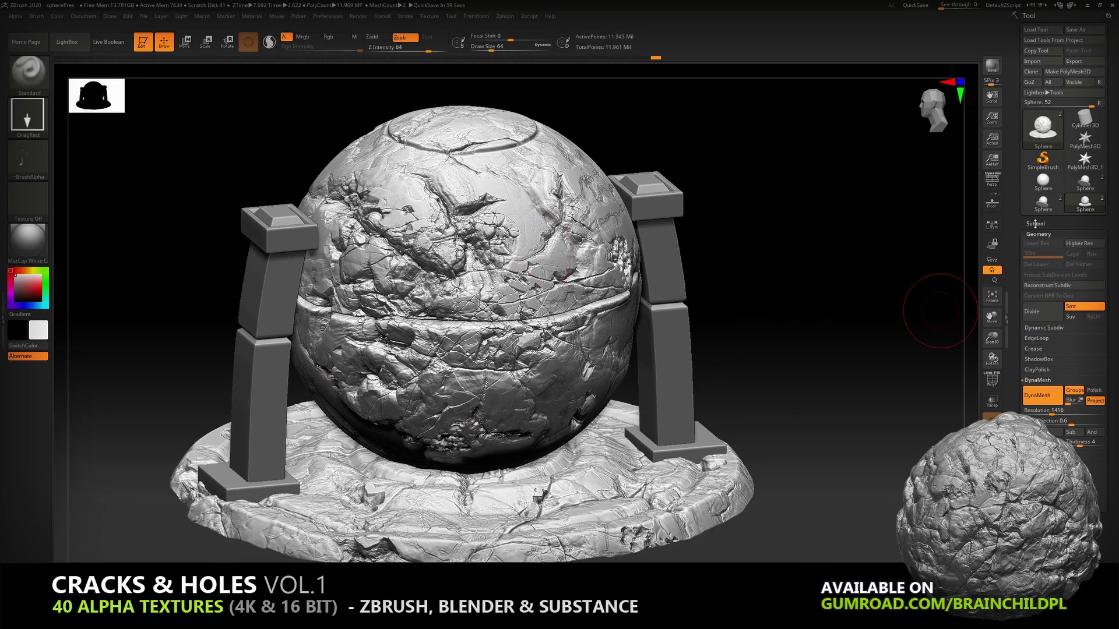
pyautogui.keyDown('alt'); pyautogui.click(634, 322); pyautogui.keyUp('alt')
pyautogui.click(1035, 223)
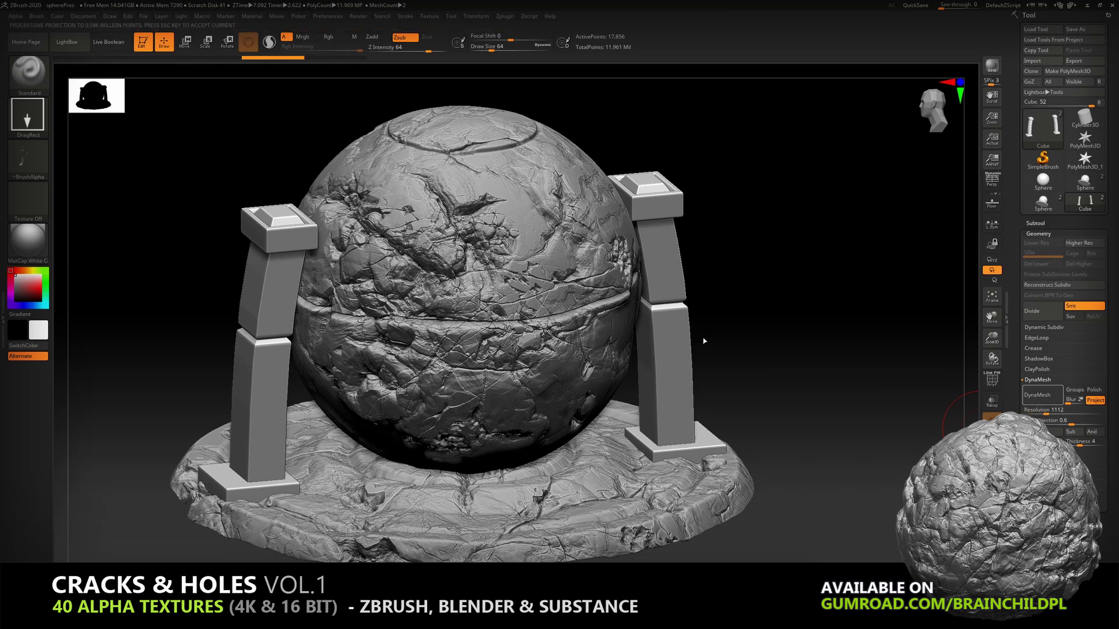
# - DynaMesh the pillars, switch to the TrimDynamic brush, and zoom in on the pillars
pyautogui.click(1040, 395)
pyautogui.press('b')
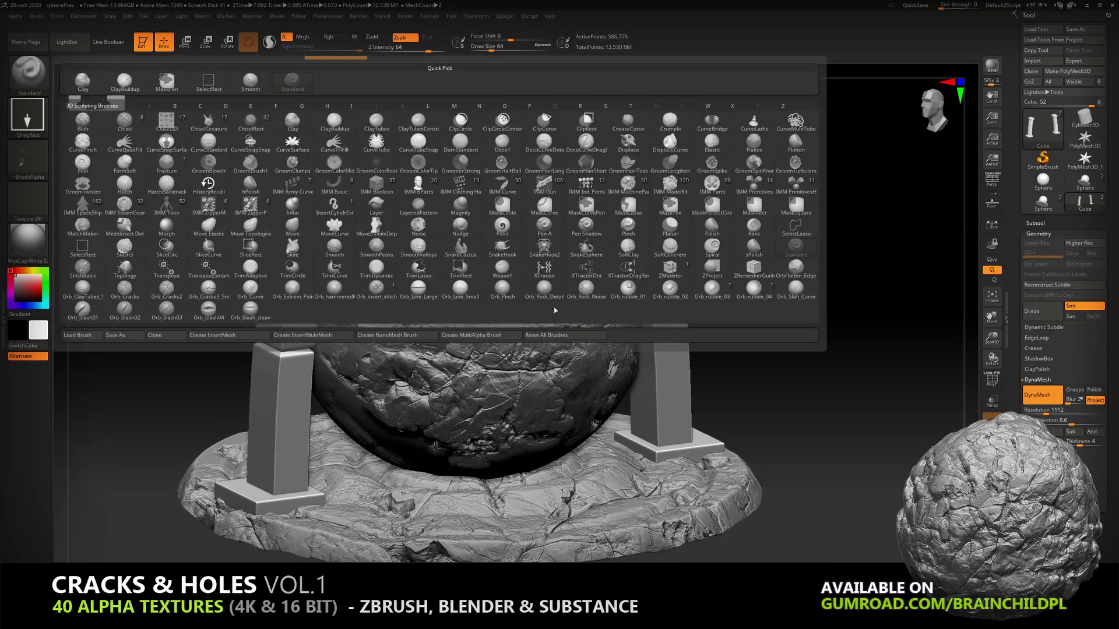
pyautogui.click(377, 246)
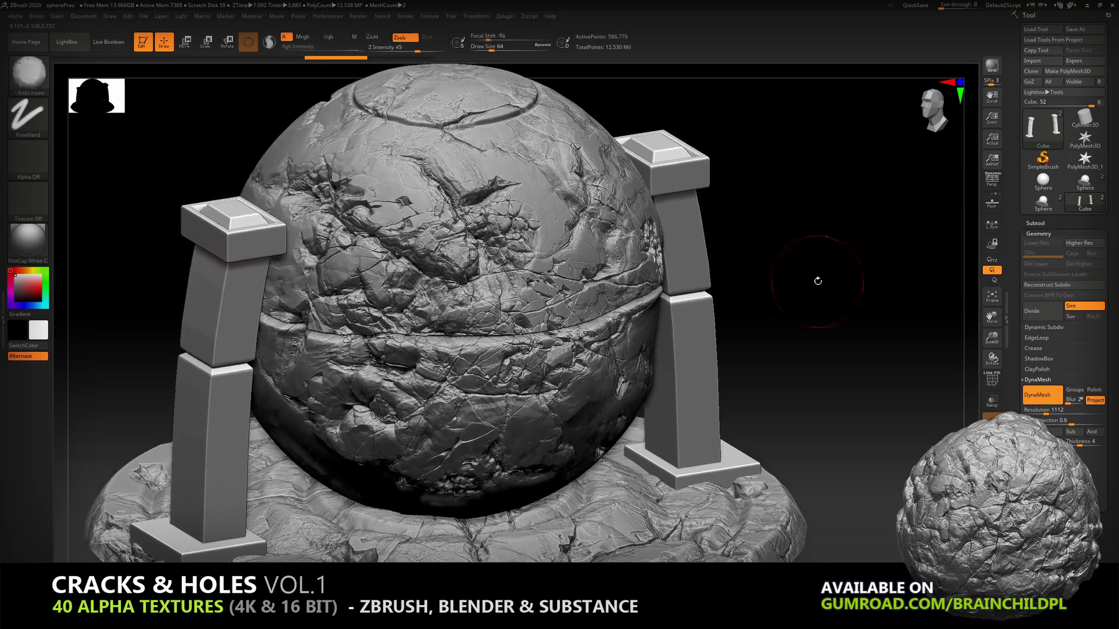
pyautogui.keyDown('alt'); pyautogui.moveTo(812, 282); pyautogui.dragTo(228, 346); pyautogui.keyUp('alt')
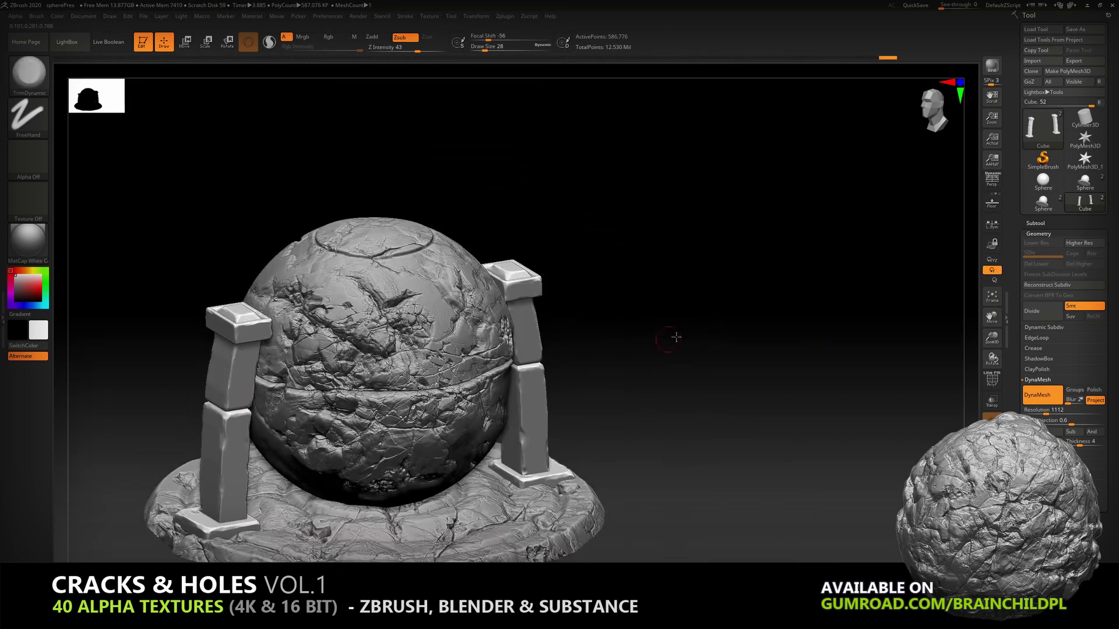
# - Use the Standard brush with a crack alpha to crack both pillars' lower blocks, then load another alpha
pyautogui.moveTo(674, 332)
pyautogui.mouseDown()
pyautogui.moveTo(754, 300)
pyautogui.moveTo(799, 320)
pyautogui.mouseUp()
pyautogui.click(36, 80)
pyautogui.click(301, 221)
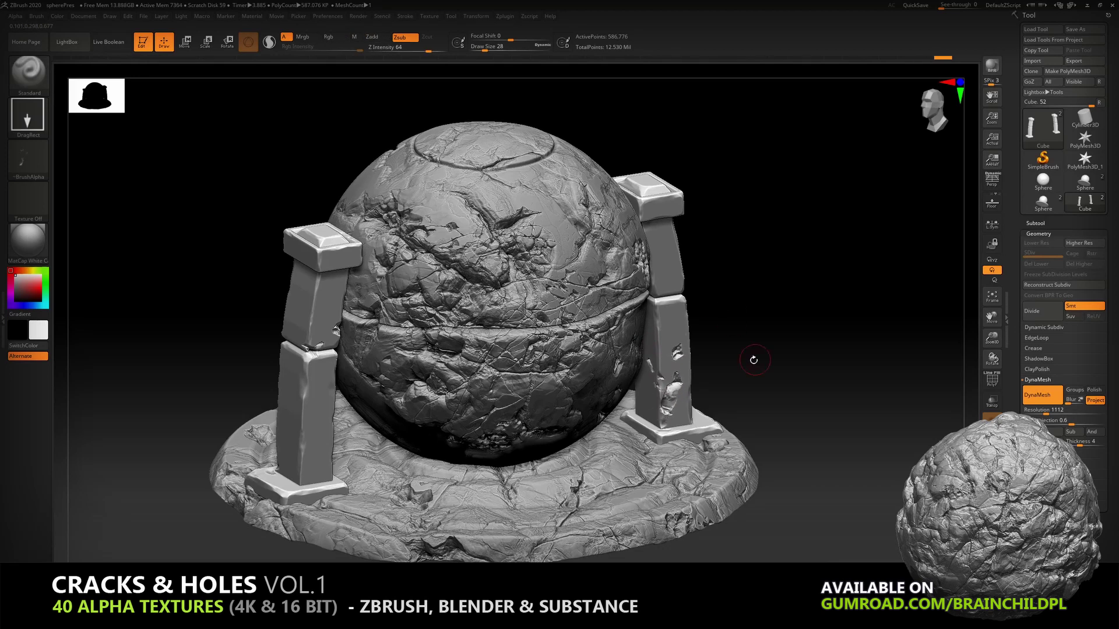
pyautogui.click(28, 159)
pyautogui.click(309, 303)
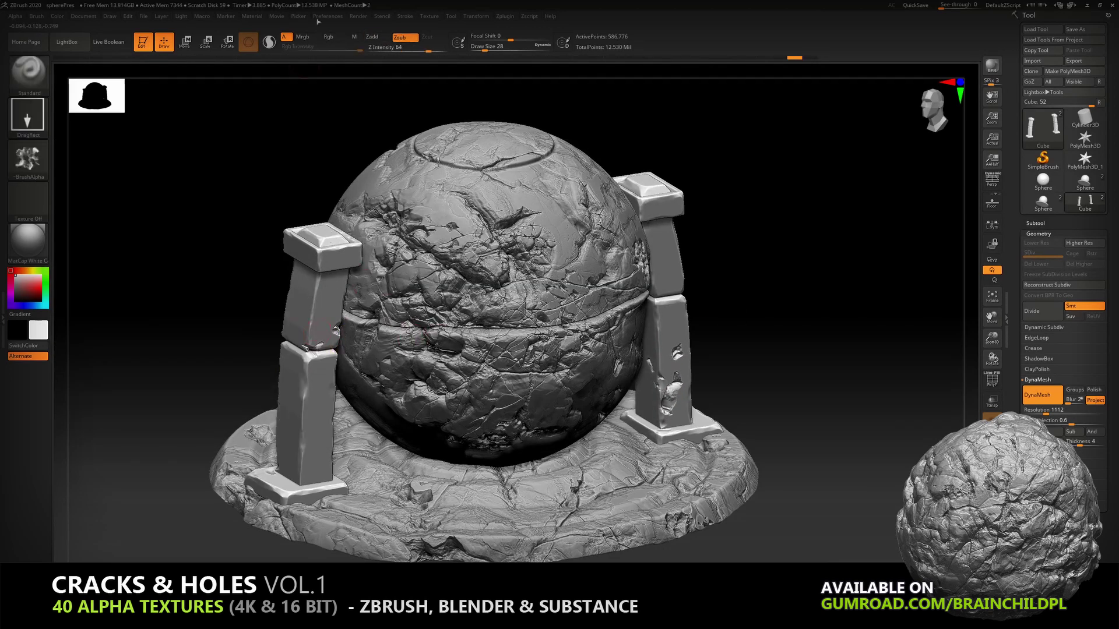
pyautogui.click(314, 399)
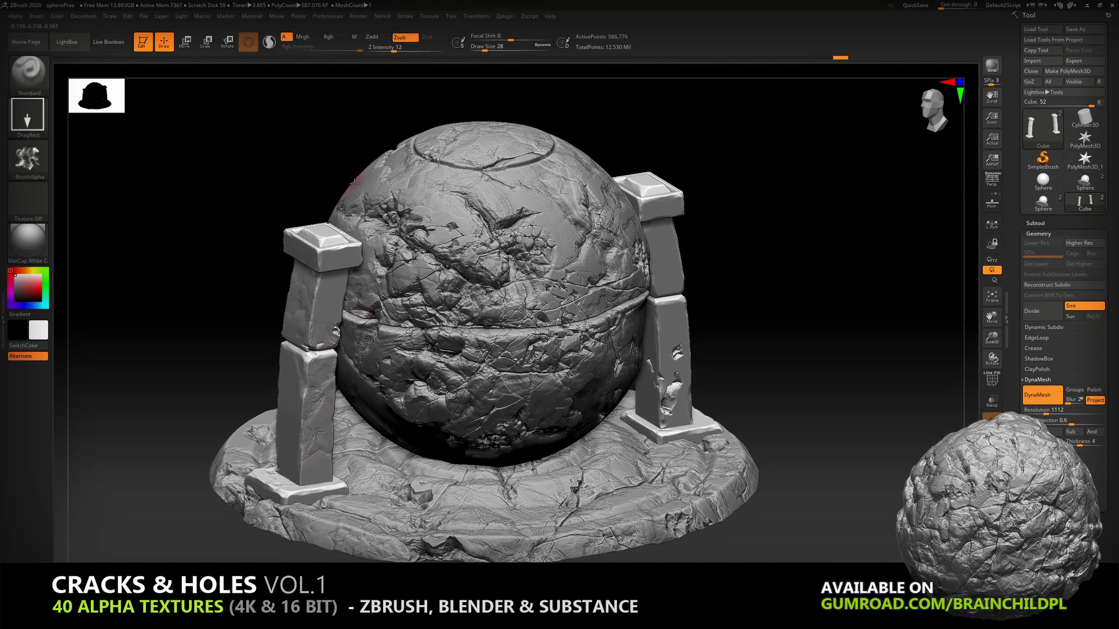
pyautogui.moveTo(670, 289); pyautogui.dragTo(674, 420)
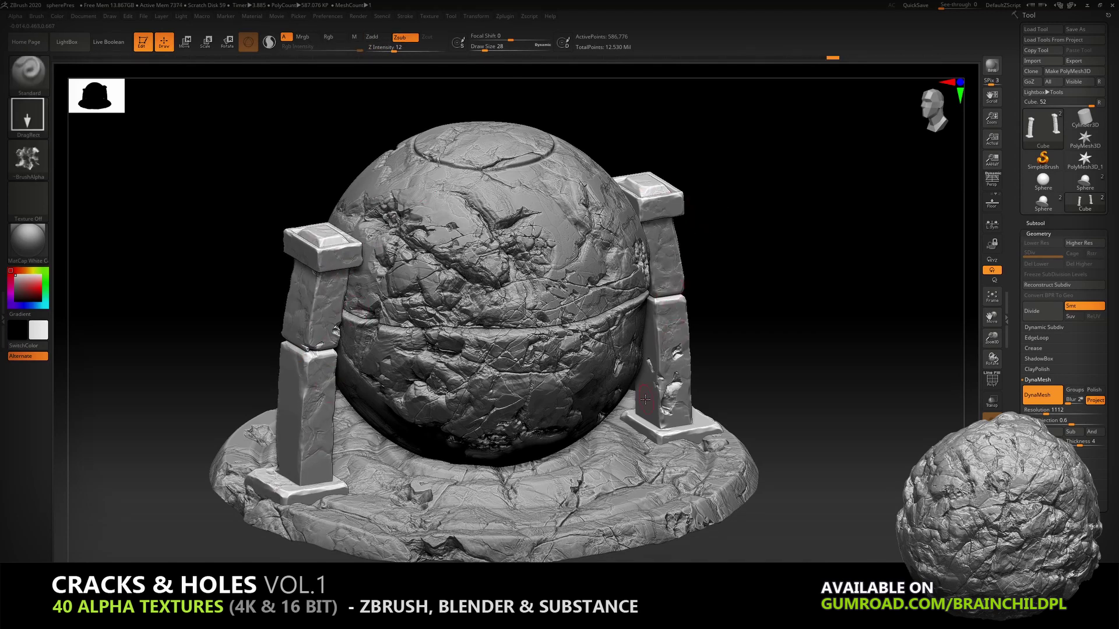
pyautogui.click(27, 158)
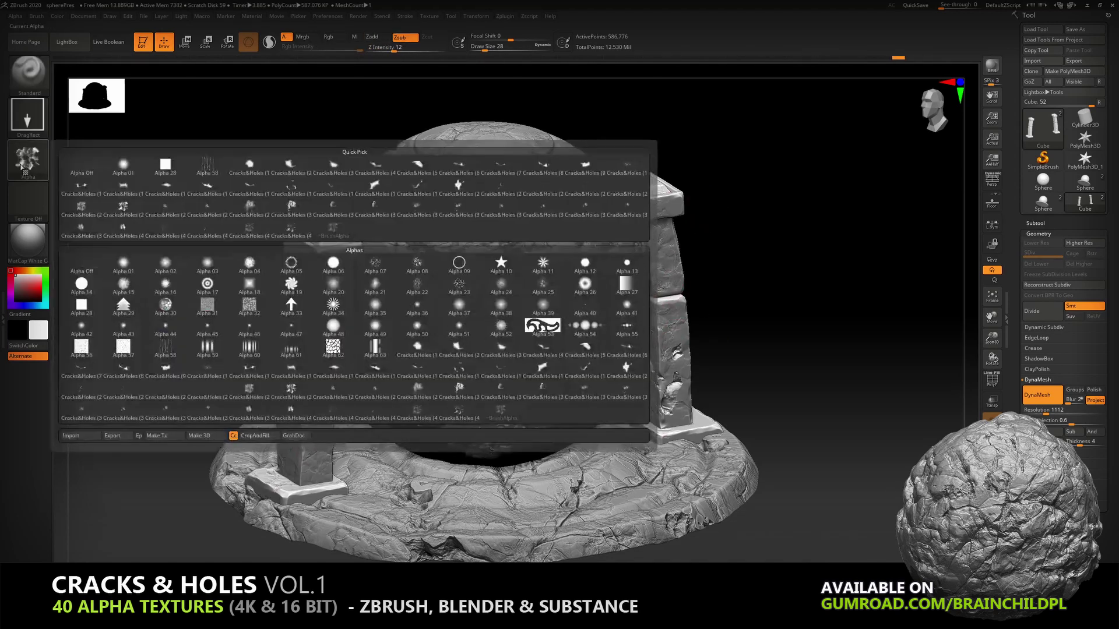
pyautogui.click(418, 390)
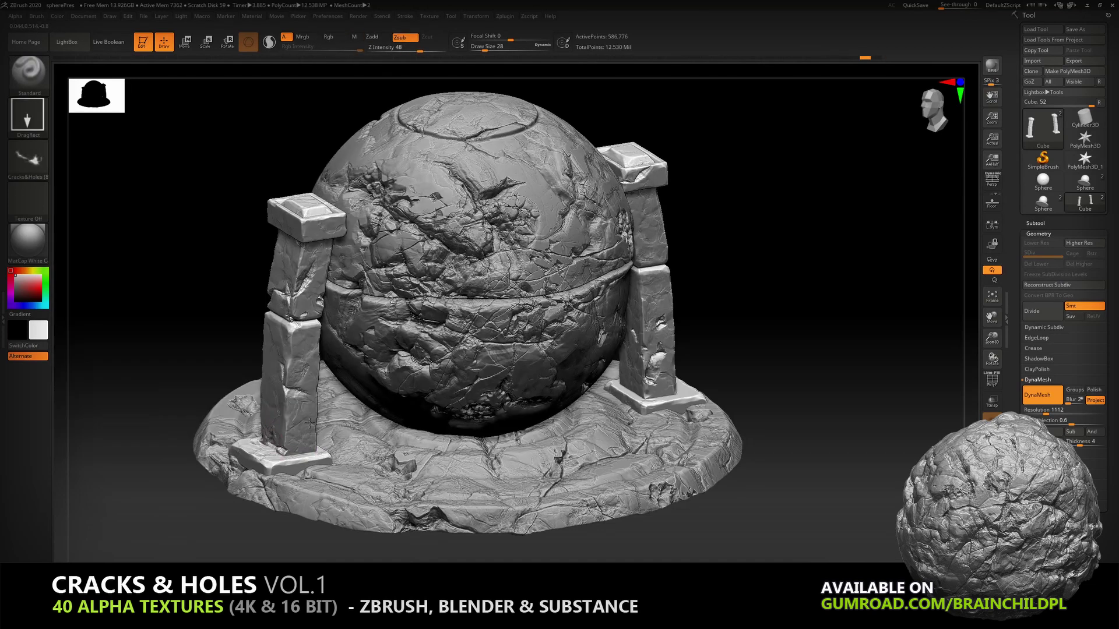
# - Stamp cracks at the left pillar's foot, its lower block, and the upper right pillar
pyautogui.moveTo(292, 445); pyautogui.dragTo(325, 451)
pyautogui.moveTo(298, 341); pyautogui.dragTo(309, 379)
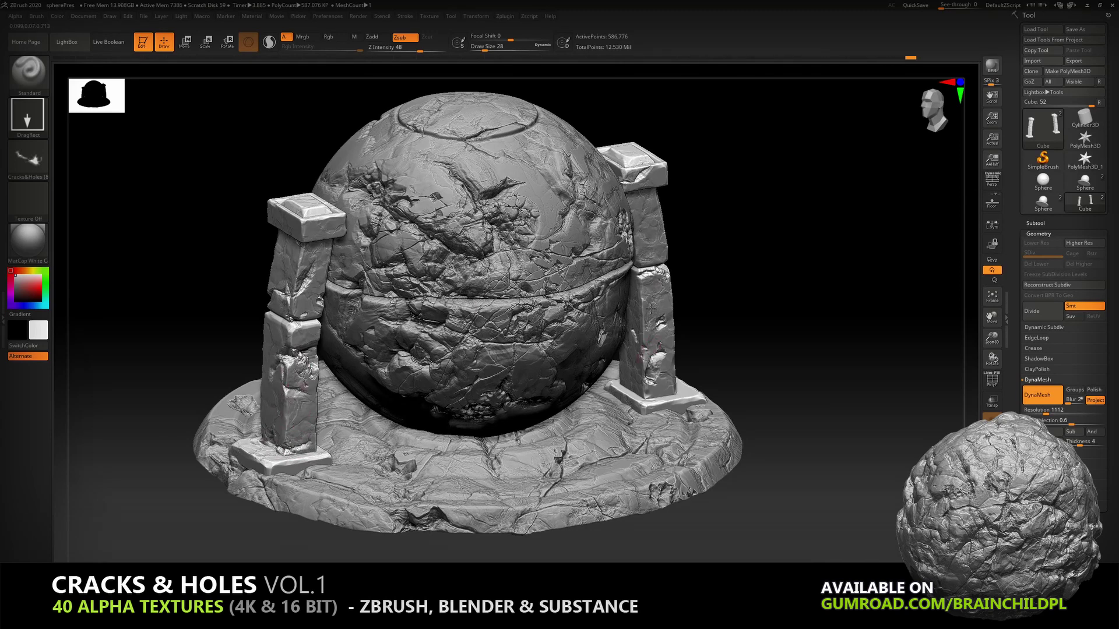
pyautogui.moveTo(646, 210); pyautogui.dragTo(692, 187)
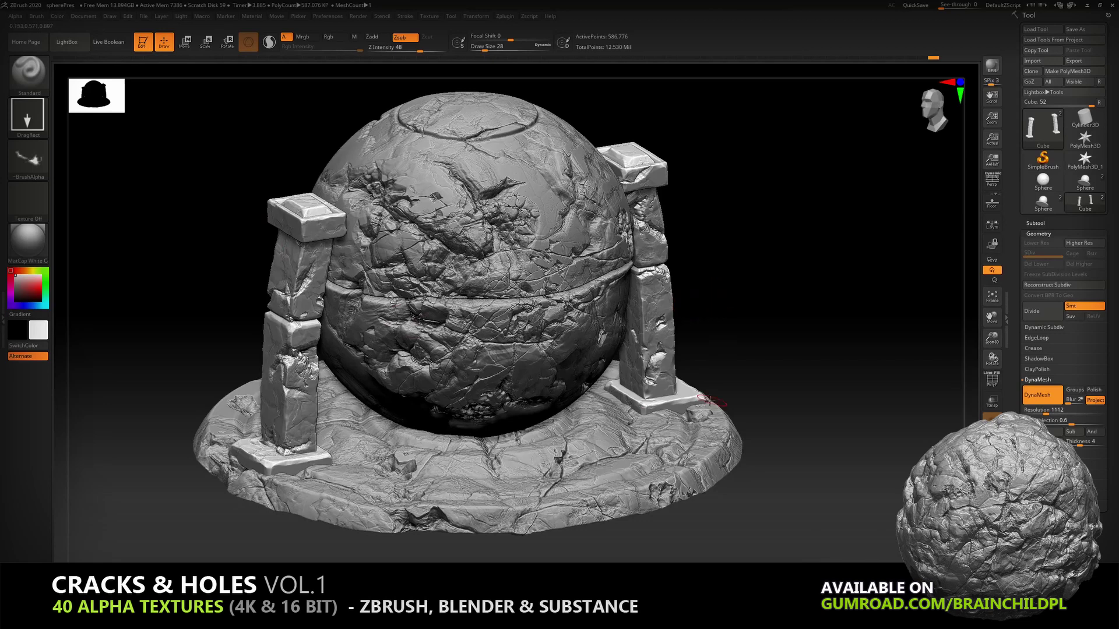
# - With another crack alpha, crack the left pillar's front and top, the right pillar's front, and its cap
pyautogui.click(28, 157)
pyautogui.click(268, 424)
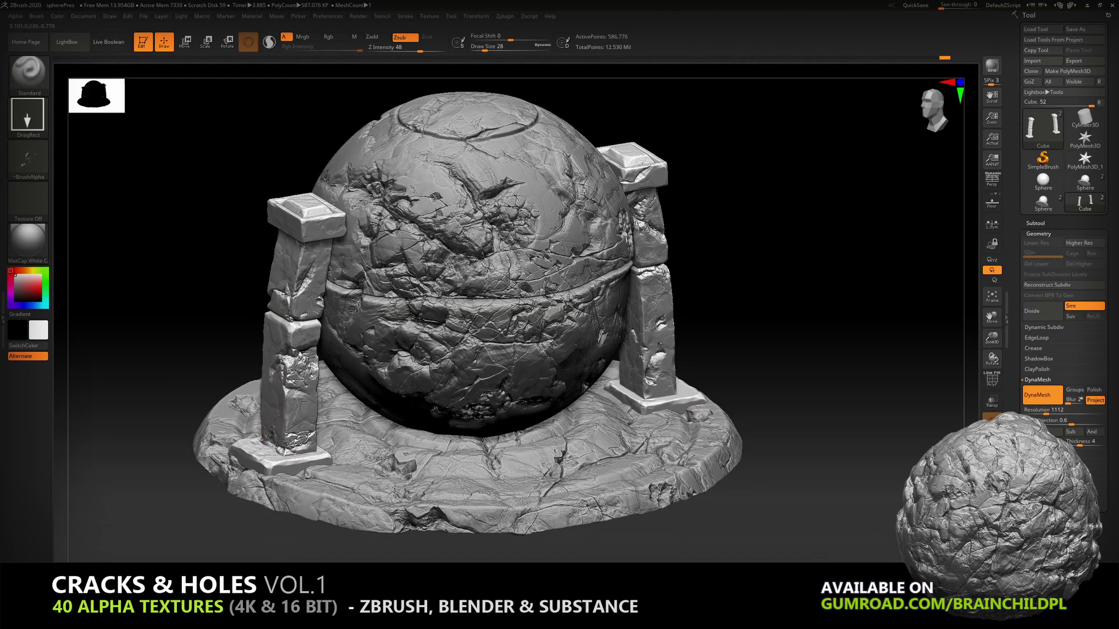
pyautogui.moveTo(290, 389); pyautogui.dragTo(335, 353)
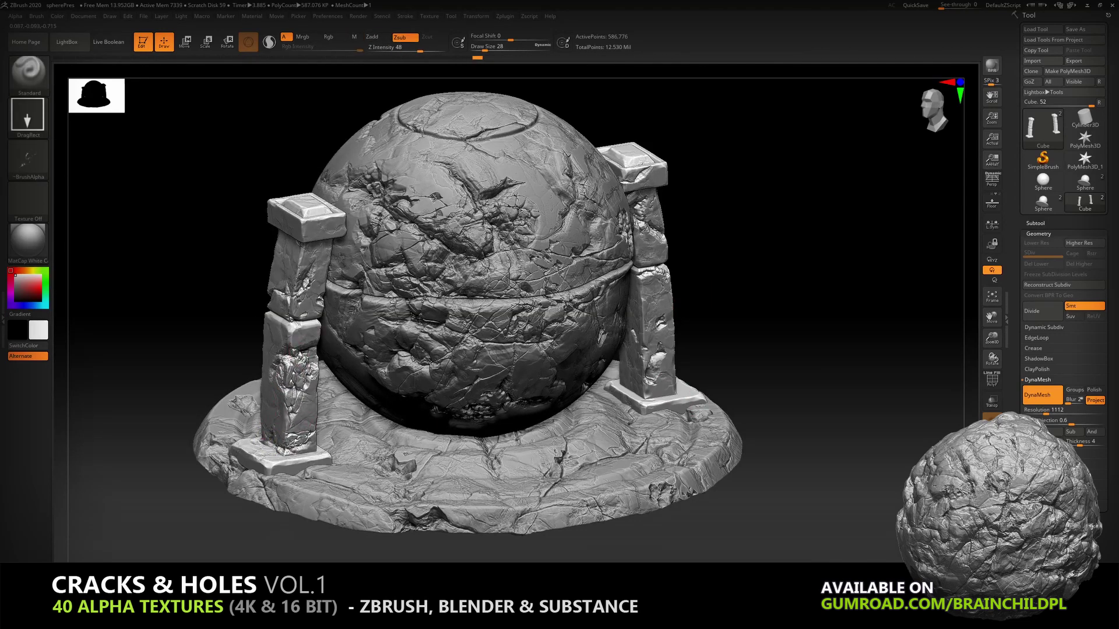
pyautogui.moveTo(305, 291); pyautogui.dragTo(322, 274)
pyautogui.moveTo(651, 301); pyautogui.dragTo(682, 327)
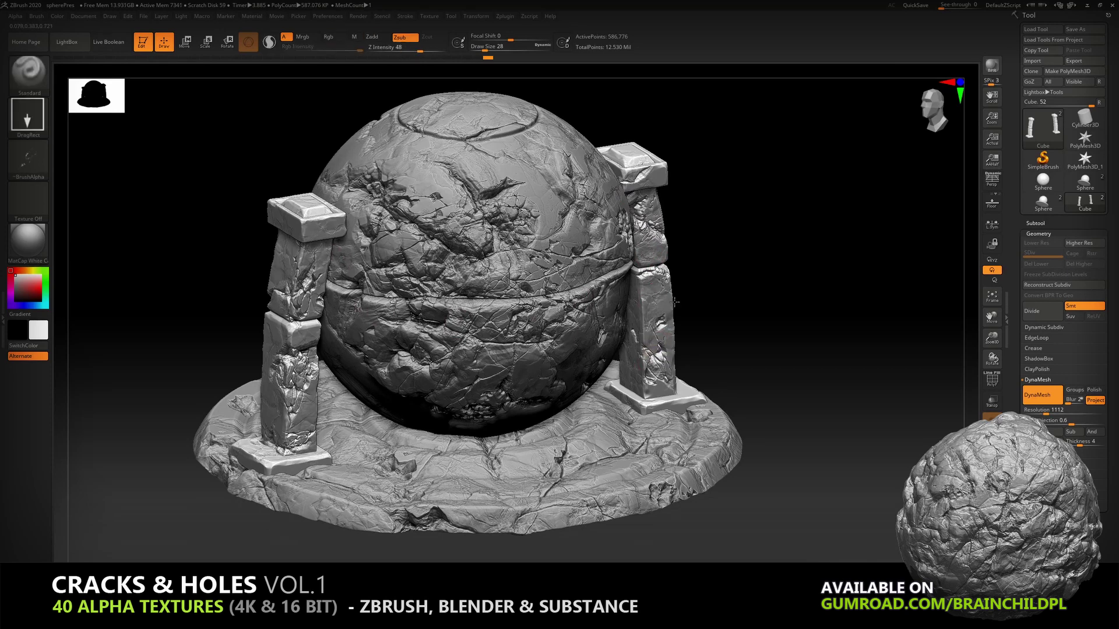
pyautogui.moveTo(617, 151); pyautogui.dragTo(635, 158)
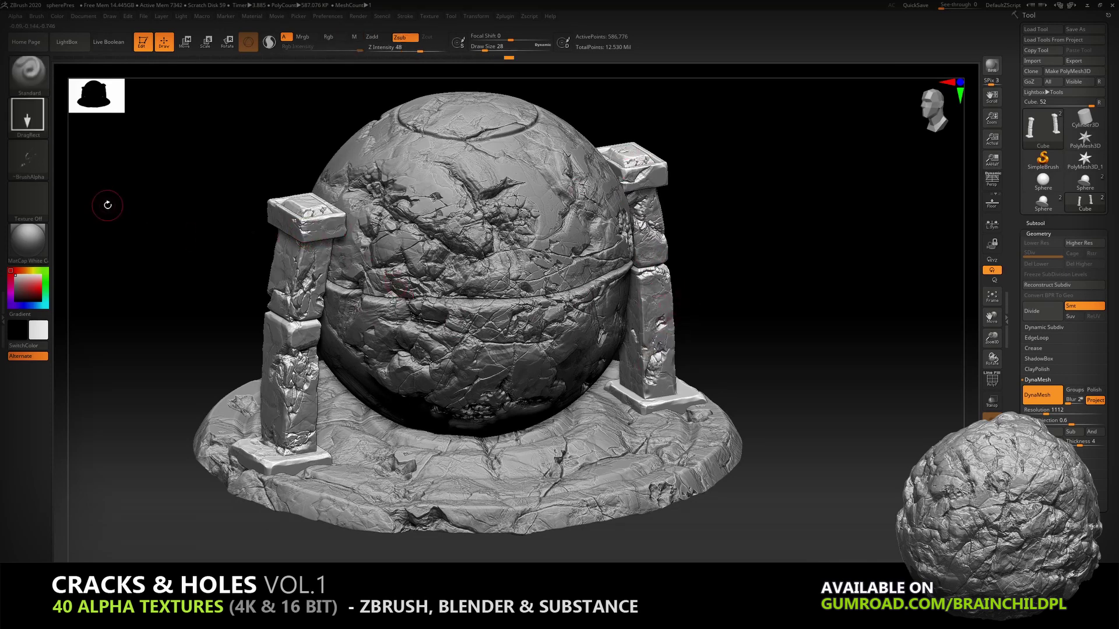
# - Load a brush-stroke shaped alpha and turn the model to show its left side
pyautogui.click(28, 157)
pyautogui.click(583, 361)
pyautogui.moveTo(266, 316); pyautogui.dragTo(180, 250)
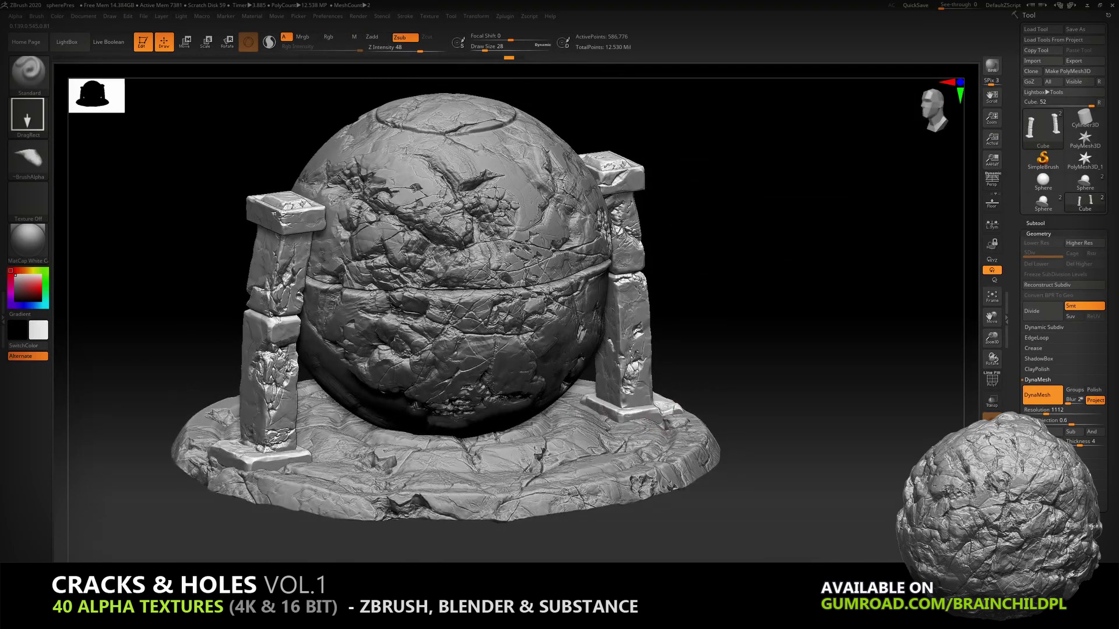